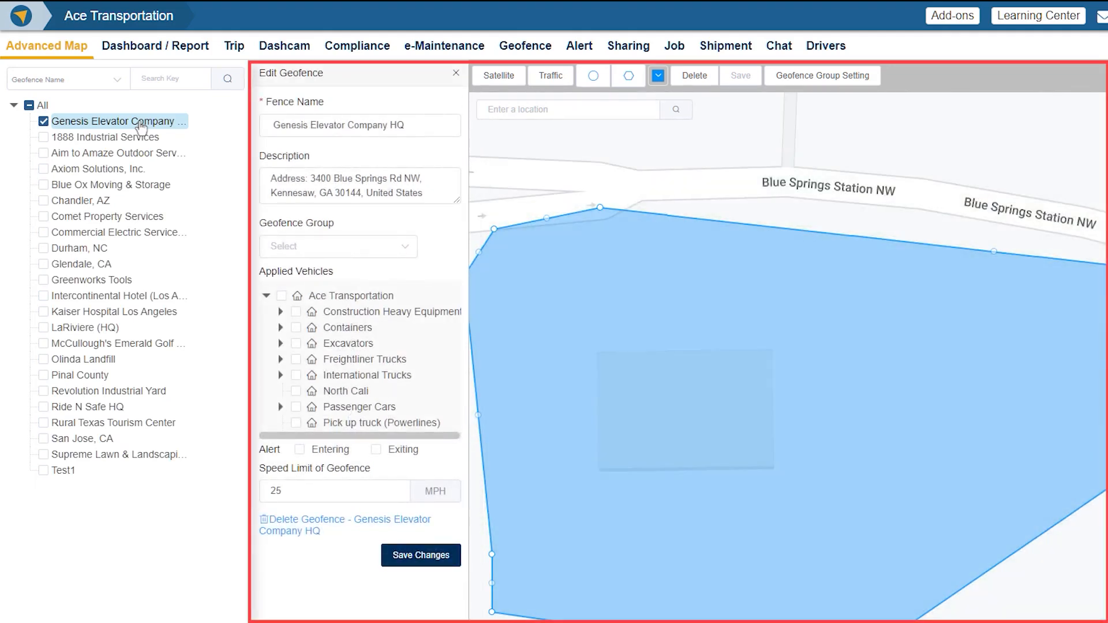
Step: Go through the editable details of the Genesis Elevator Company HQ geofence and enable its Entering and Exiting alerts
click(442, 127)
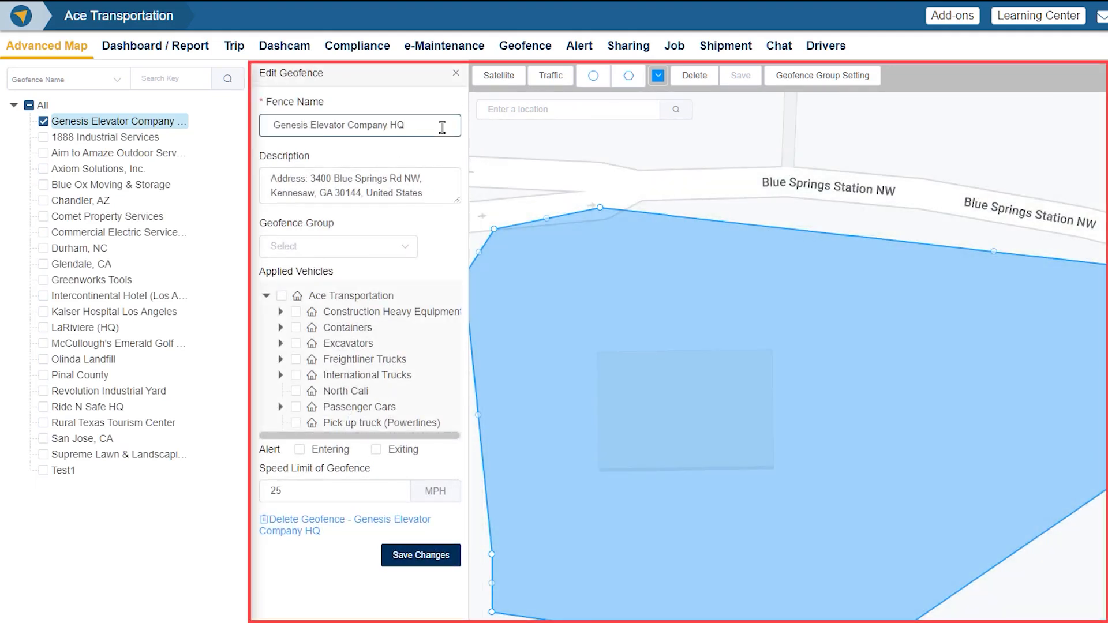
click(446, 177)
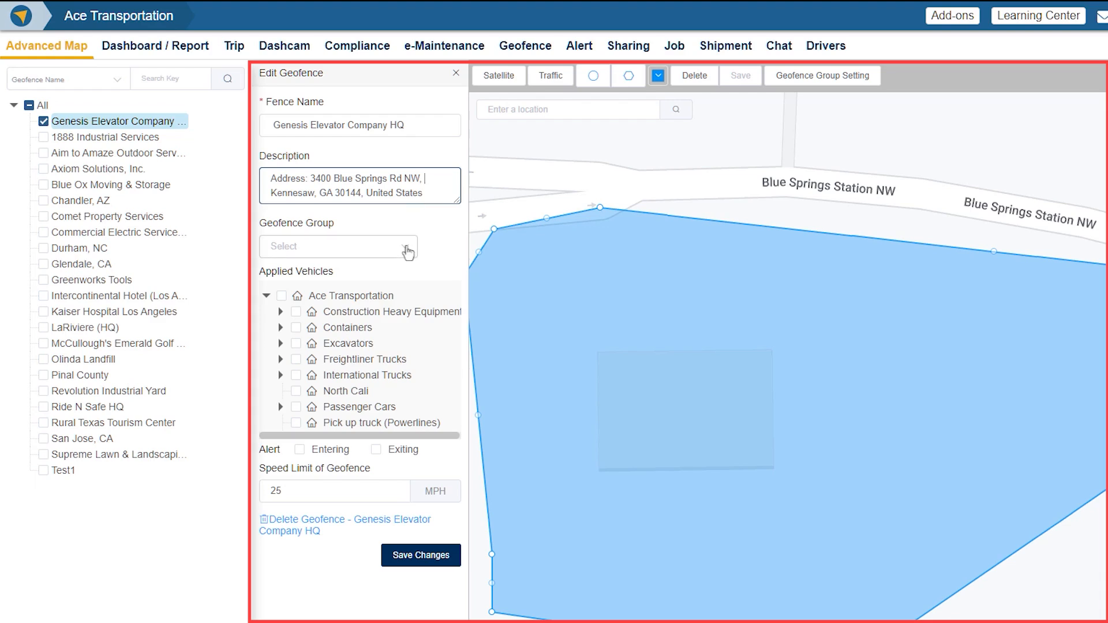
click(406, 248)
click(406, 247)
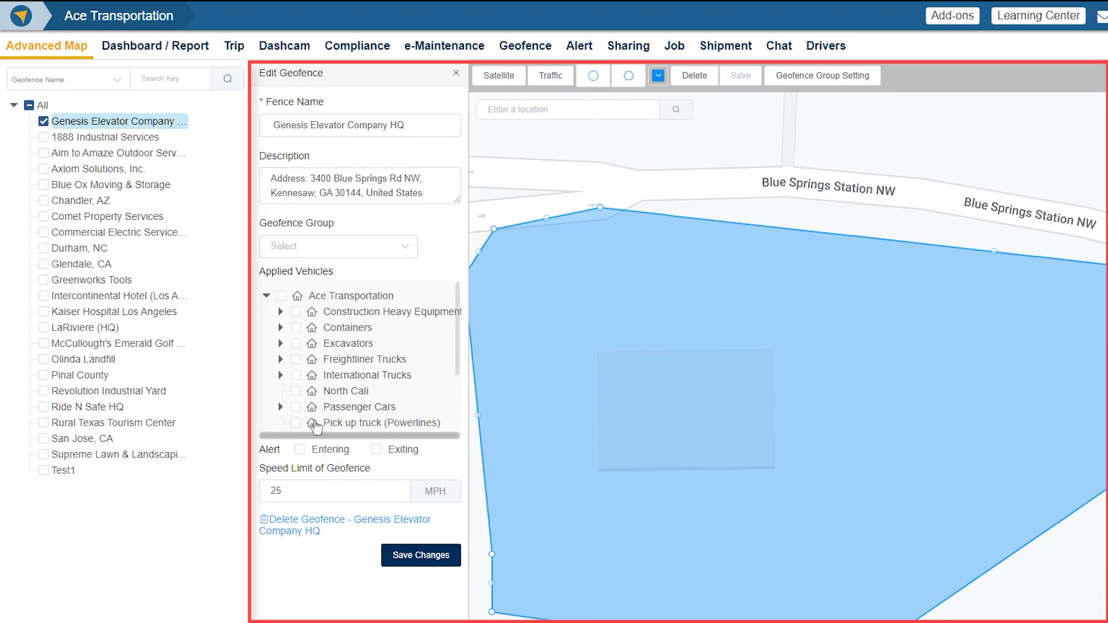
click(375, 450)
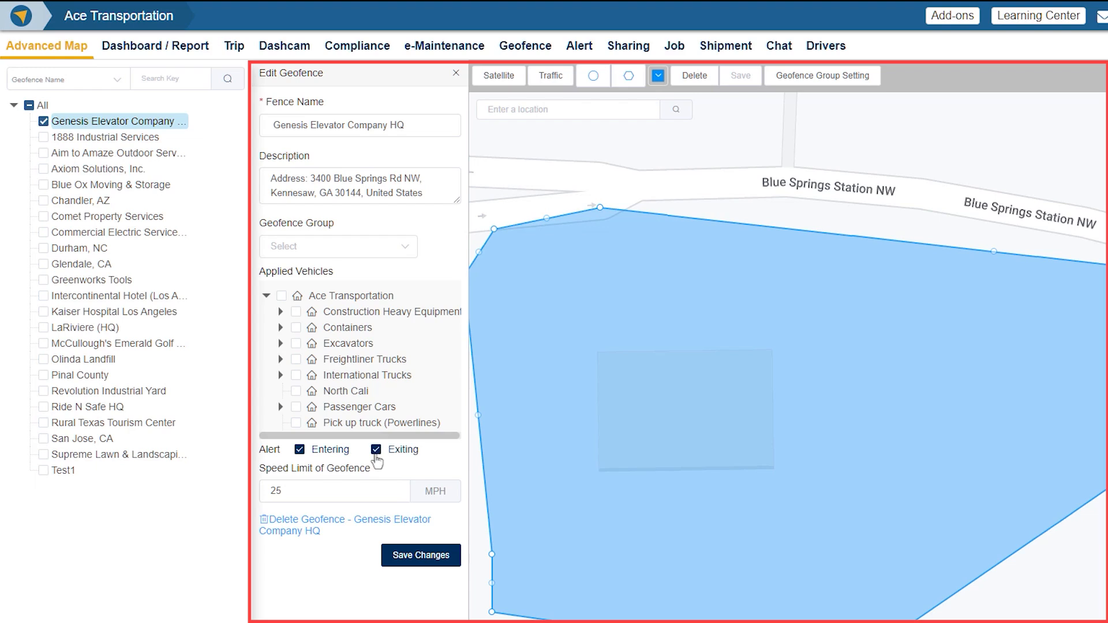
click(372, 495)
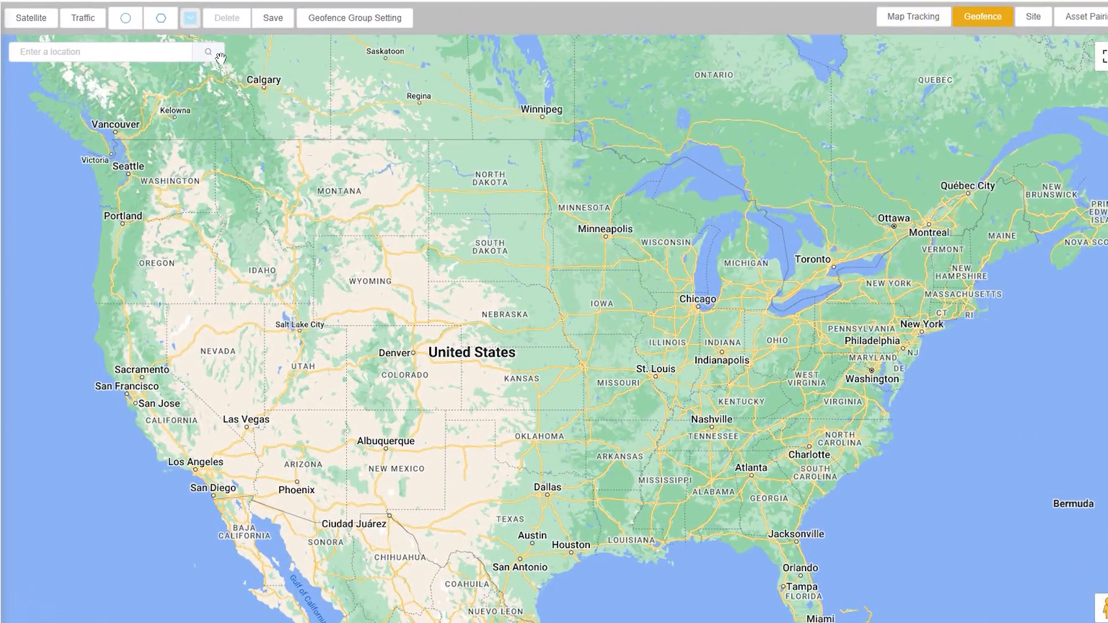
Step: Locate the Los Angeles City Hall address on North Main Street on the map, close enough to see the surrounding blocks
click(138, 51)
text(200 North Main)
text( Str)
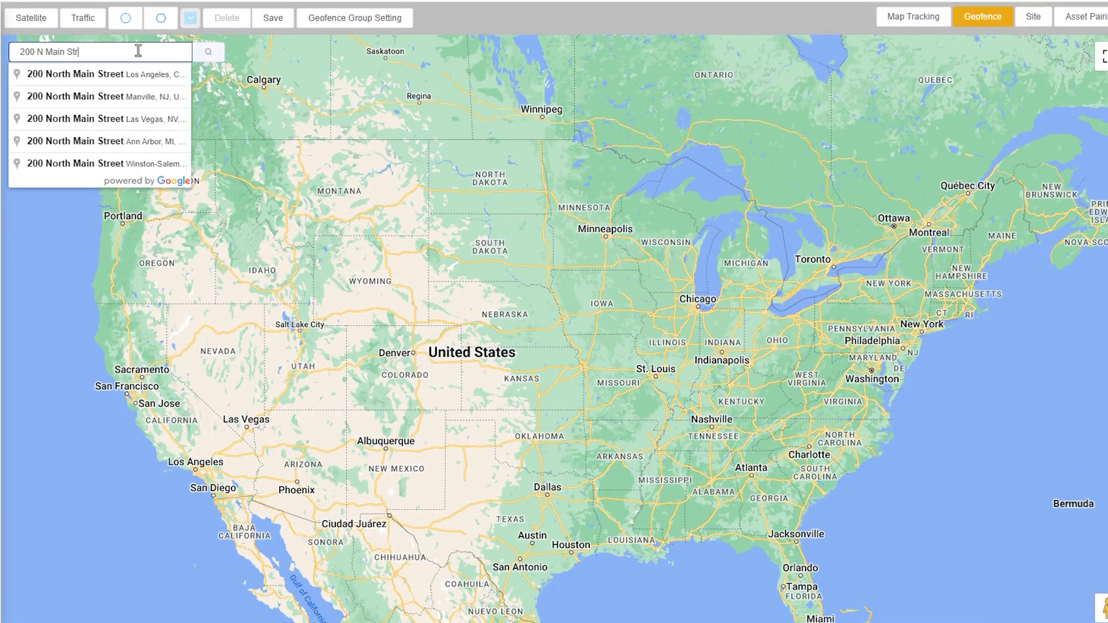
text(eet, Los Ang)
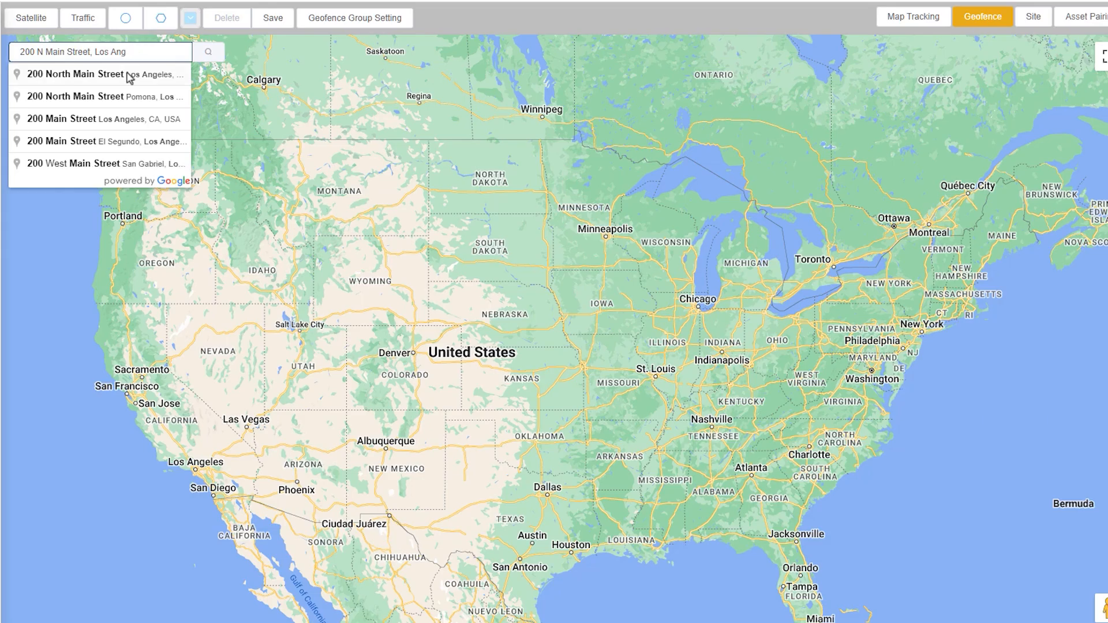
click(127, 74)
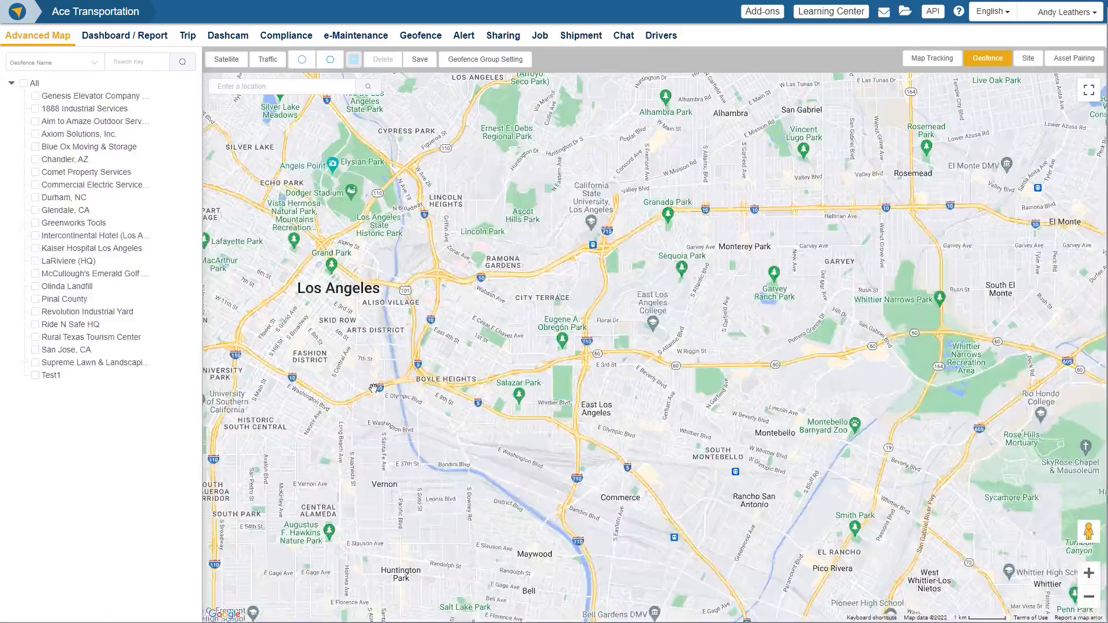
scroll(373, 387, up, 1)
scroll(373, 386, up, 1)
drag(374, 387, 523, 594)
scroll(482, 413, up, 1)
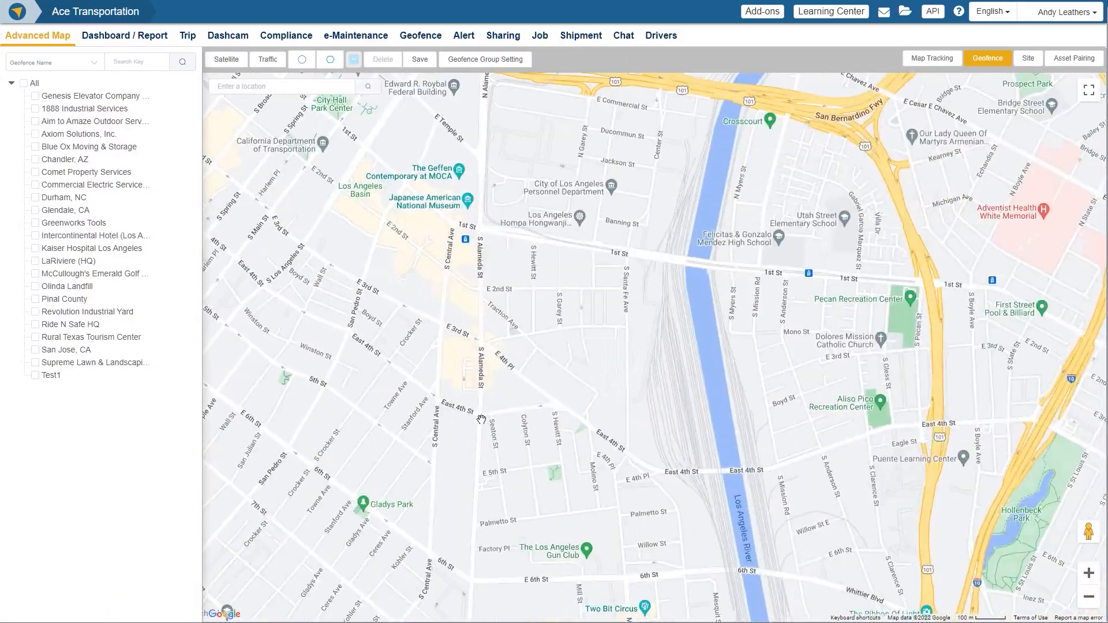
drag(483, 412, 626, 582)
scroll(513, 332, up, 1)
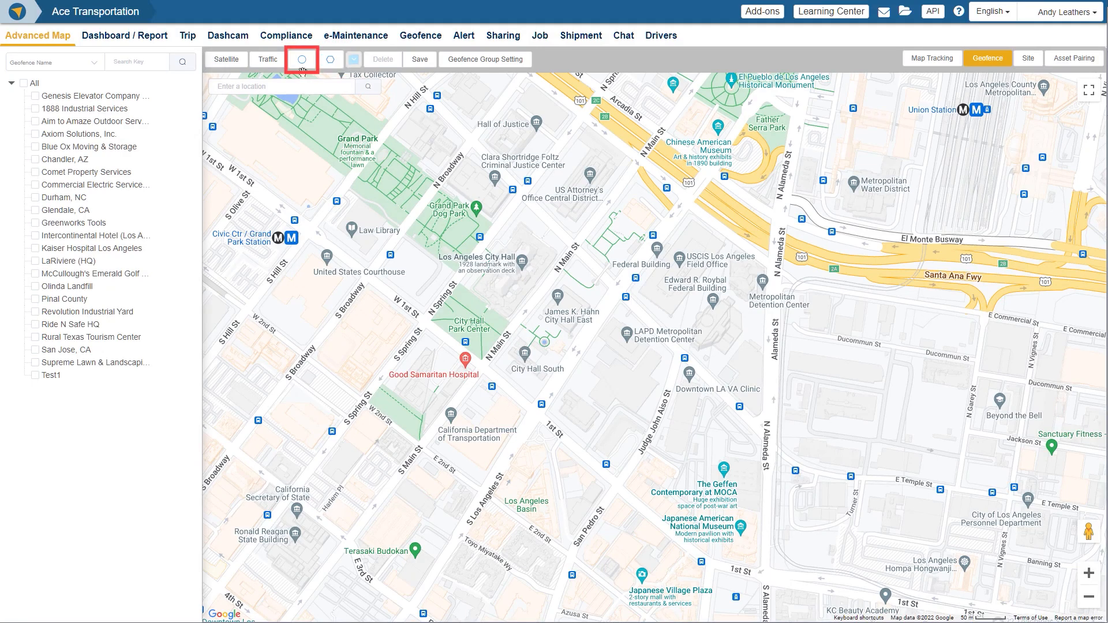
Step: Draw a circular geofence around Los Angeles City Hall and City Hall Park Center, and discard it
click(302, 59)
drag(514, 348, 568, 448)
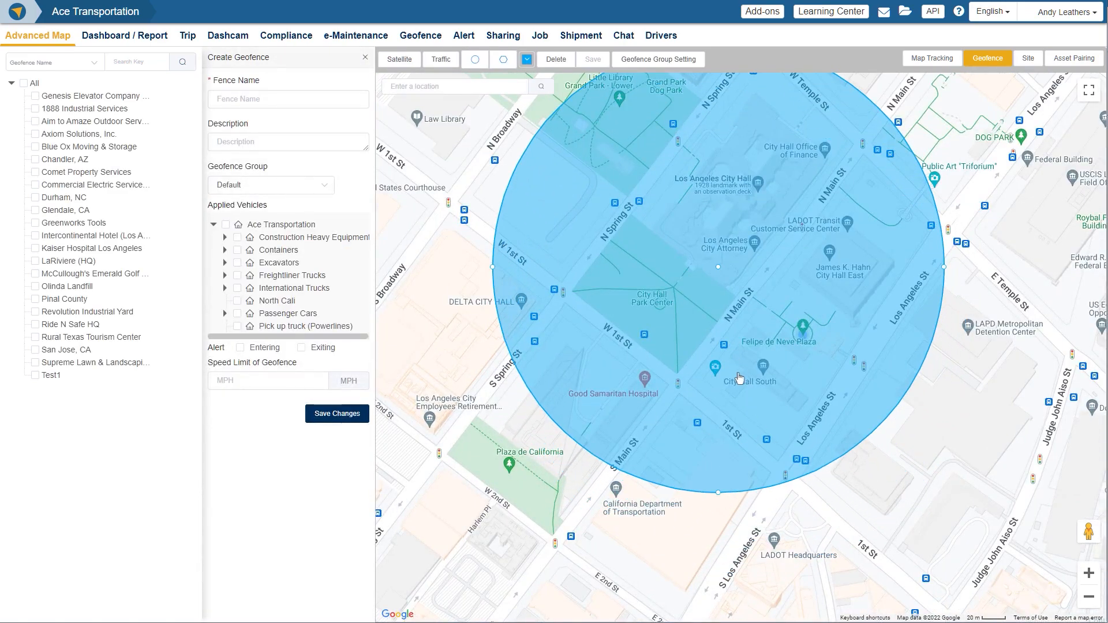
click(555, 59)
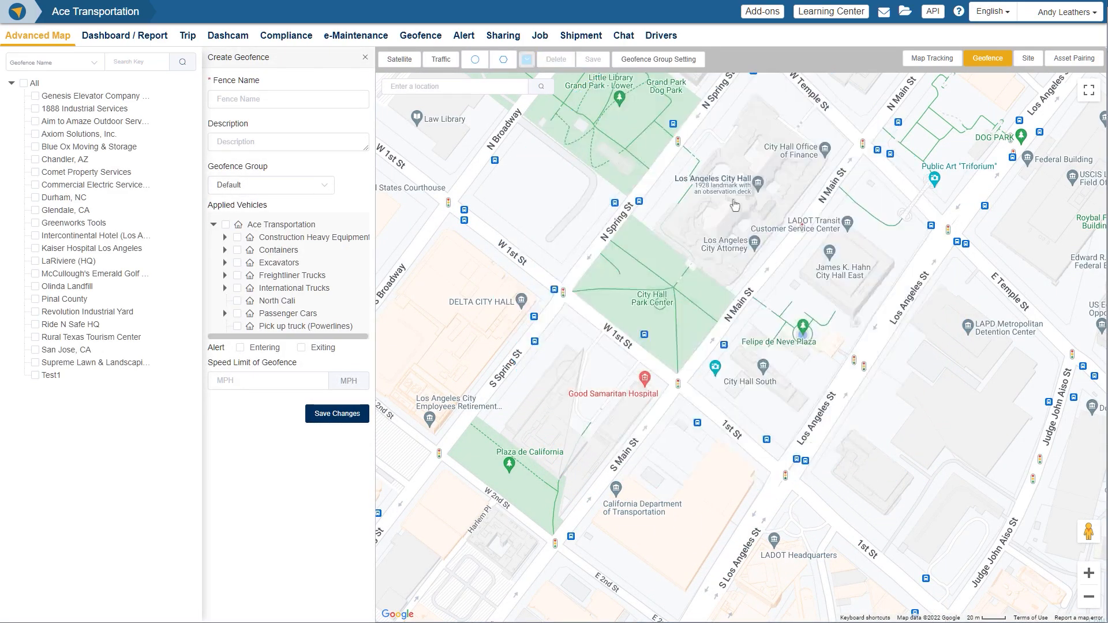
drag(725, 219, 663, 344)
click(365, 57)
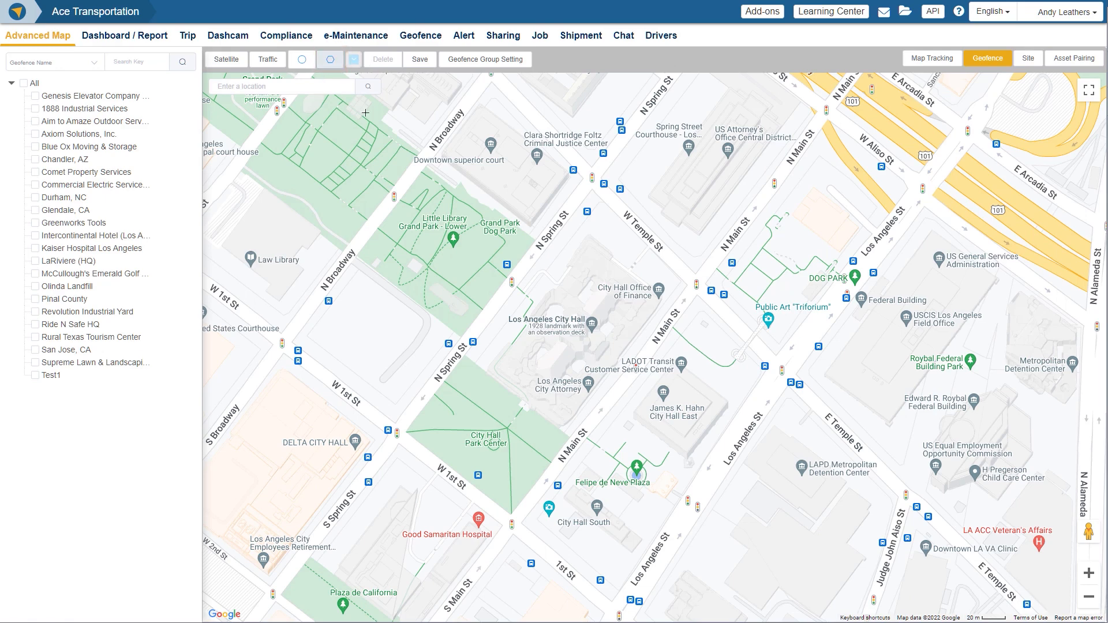
Step: Draw a four-cornered polygon geofence enclosing Los Angeles City Hall and City Hall Park Center, between W Temple St and W 1st St
click(567, 156)
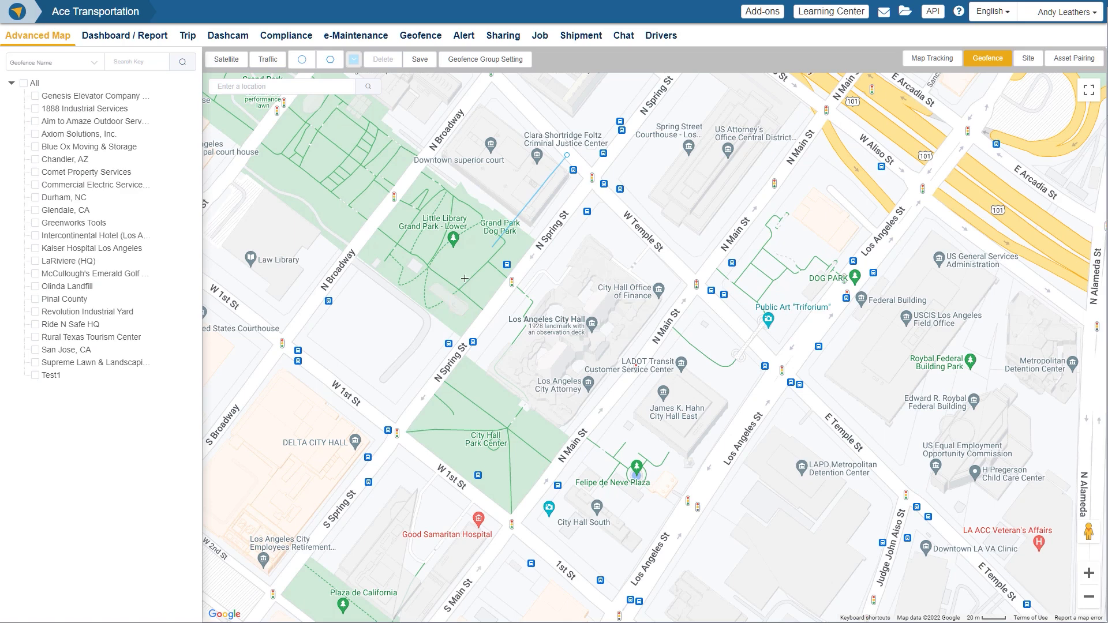
click(375, 383)
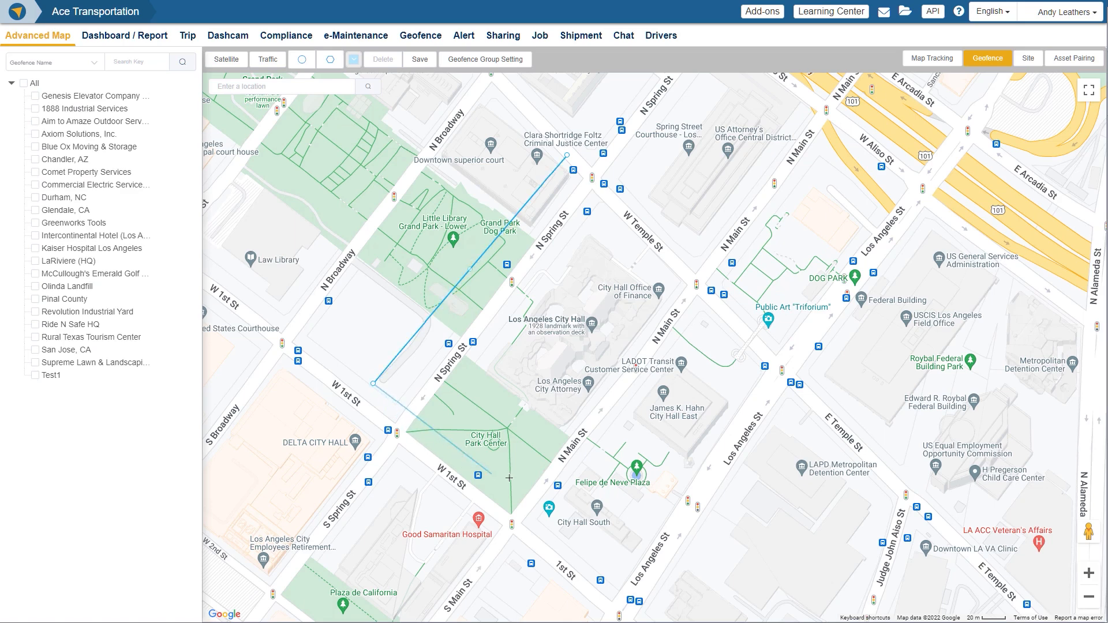
click(587, 541)
click(720, 307)
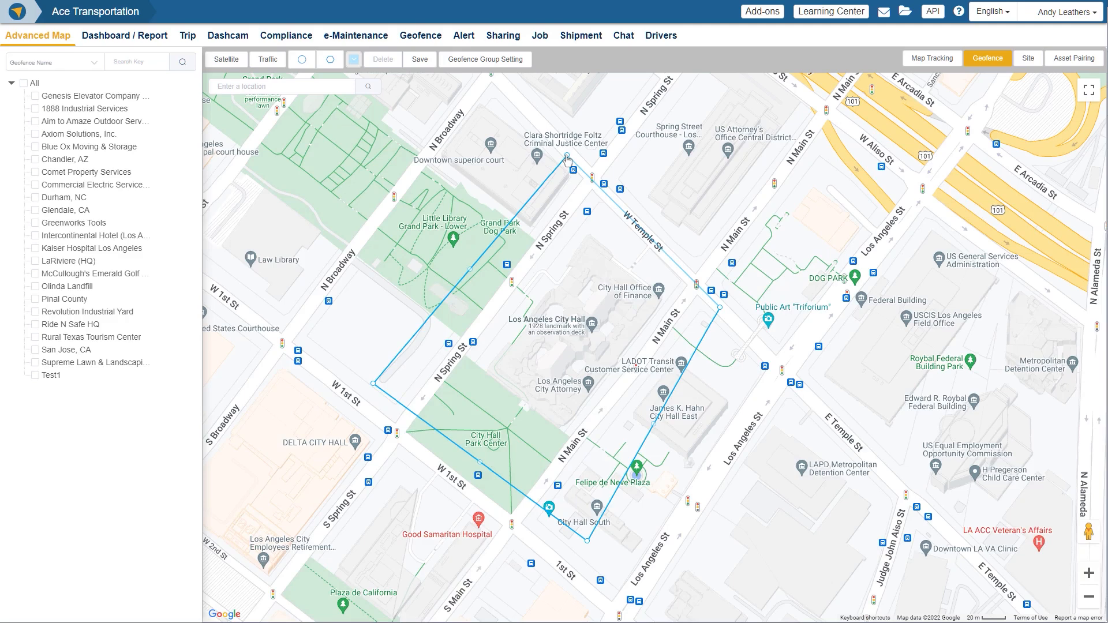
click(567, 157)
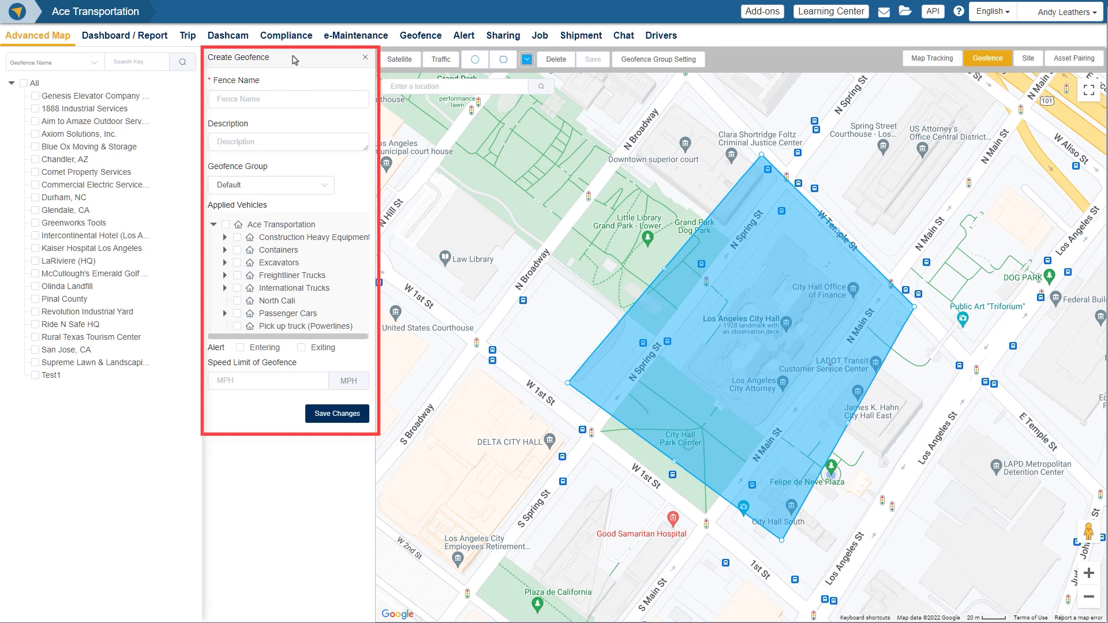
Step: Name the new geofence DTLA and describe it as Downtown Los Angeles
click(289, 100)
text(DTLA)
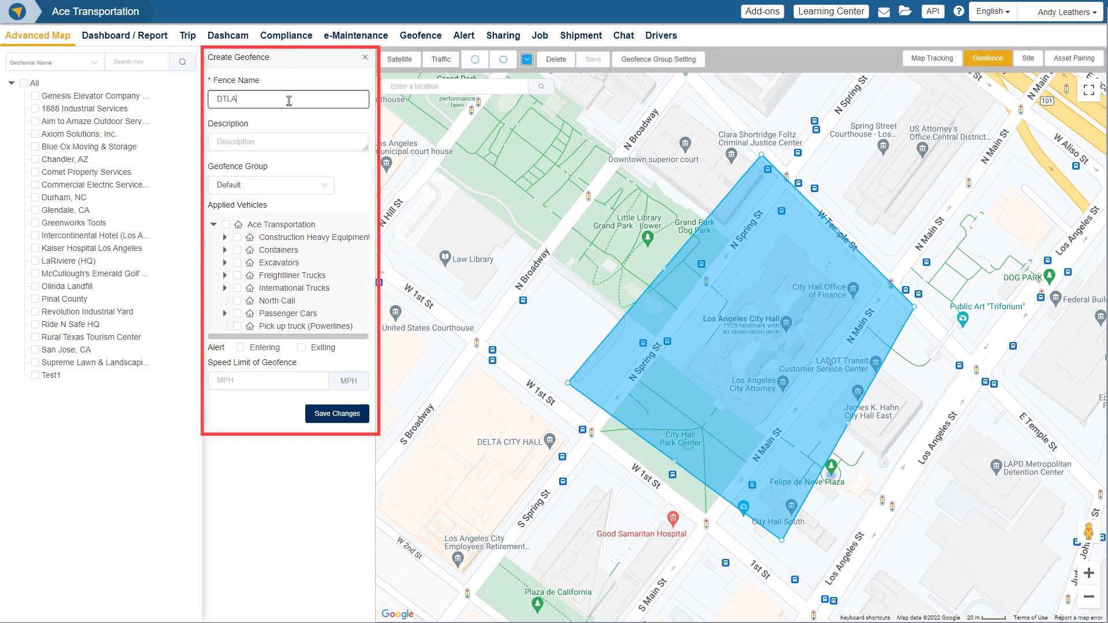
click(296, 143)
text(Downt)
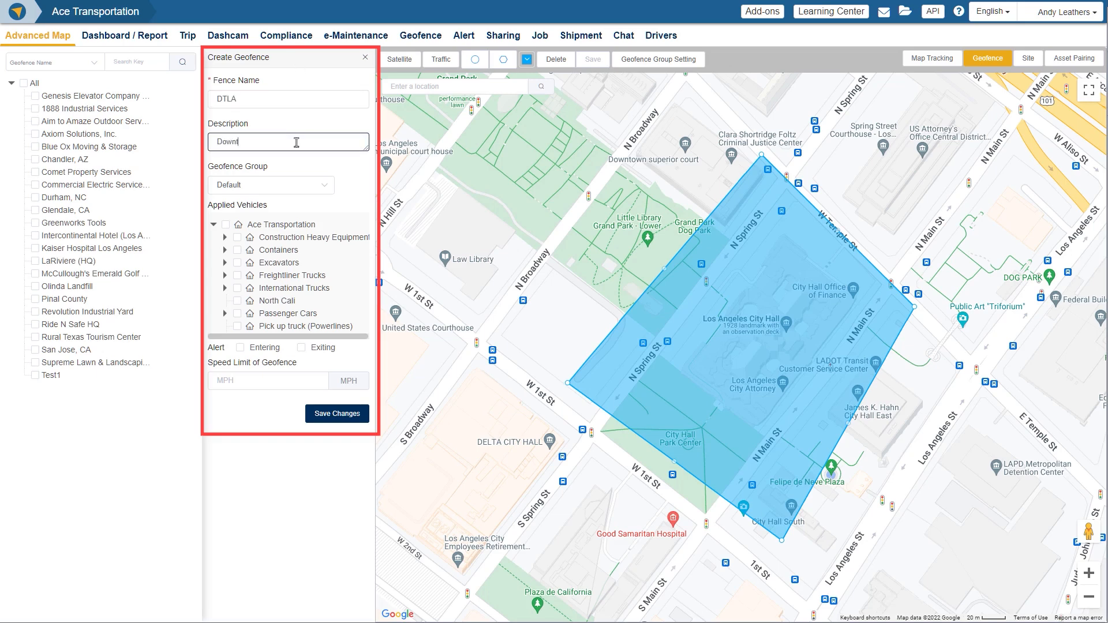
text(own Los Angeles)
Step: Review the available geofence groups and the geofence group settings, keeping the Default group
click(312, 186)
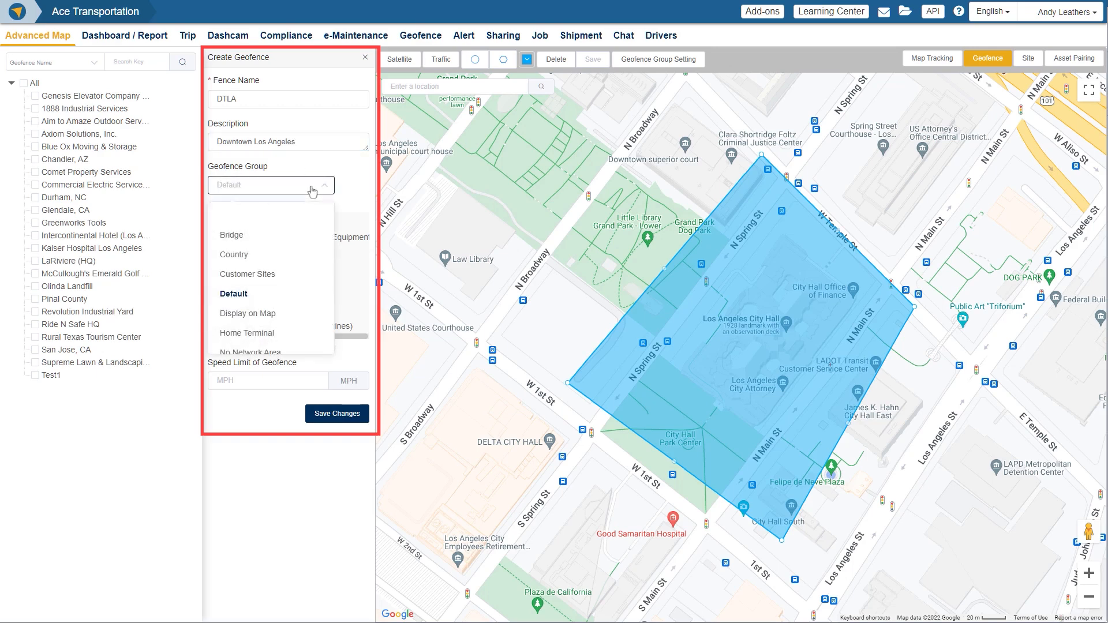
click(354, 193)
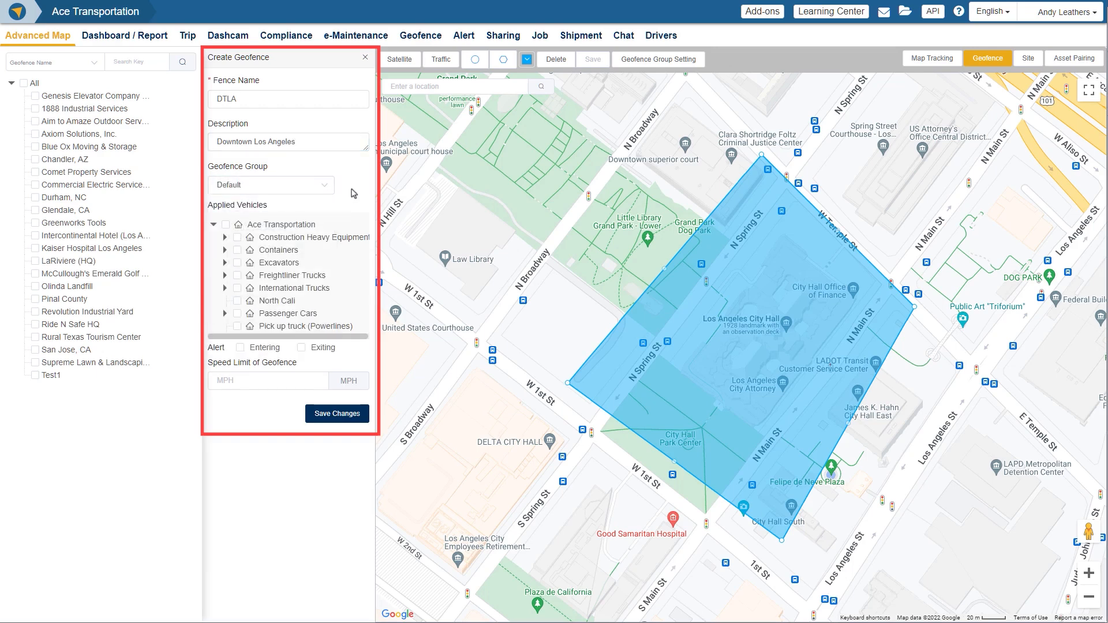
click(664, 64)
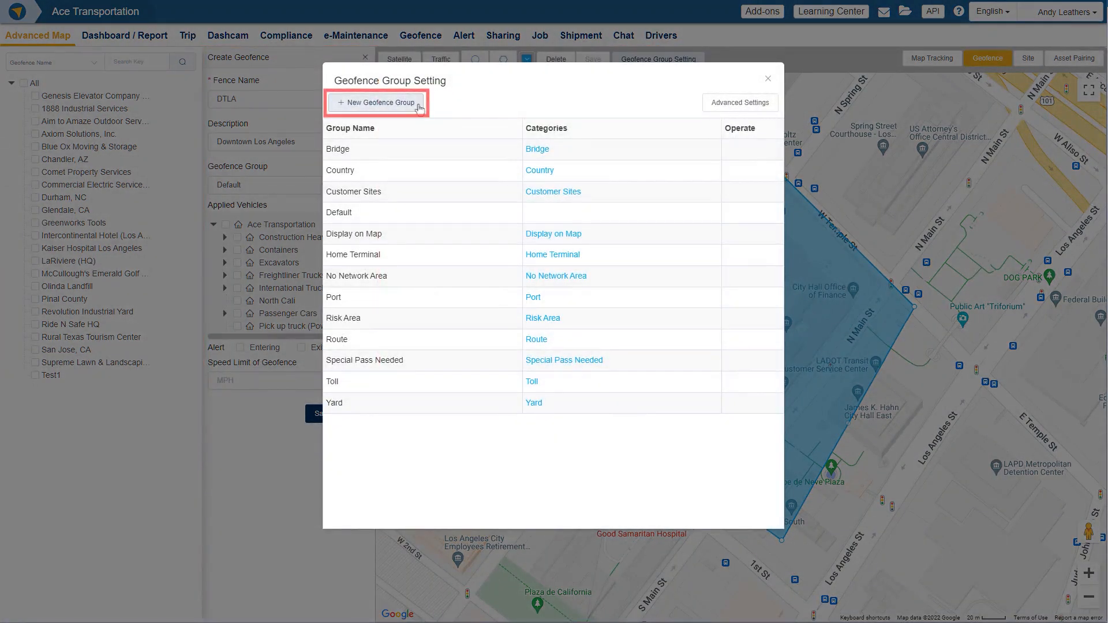
click(768, 79)
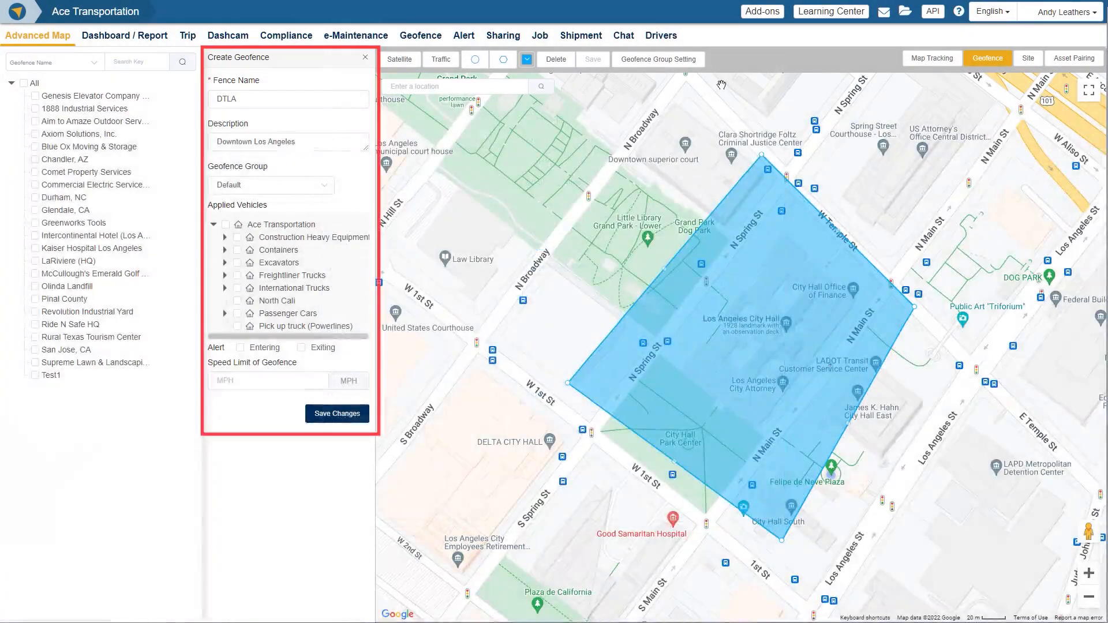
Step: Apply the DTLA geofence only to vehicle U-178W2 under Freightliner Trucks, with Entering and Exiting alerts enabled
scroll(309, 261, down, 3)
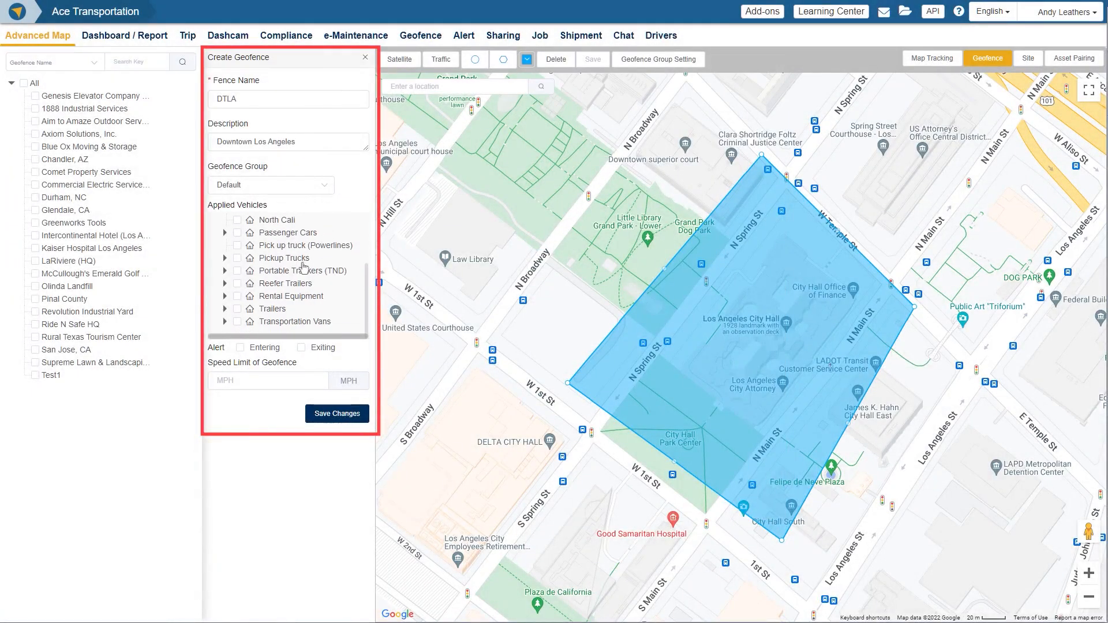
scroll(304, 265, up, 3)
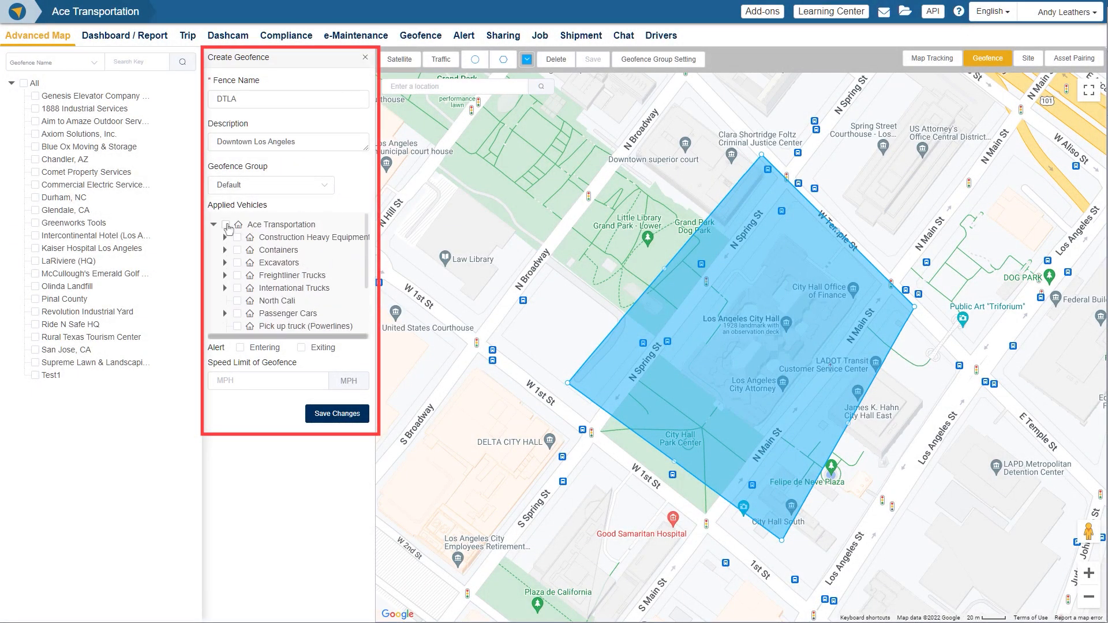
click(226, 225)
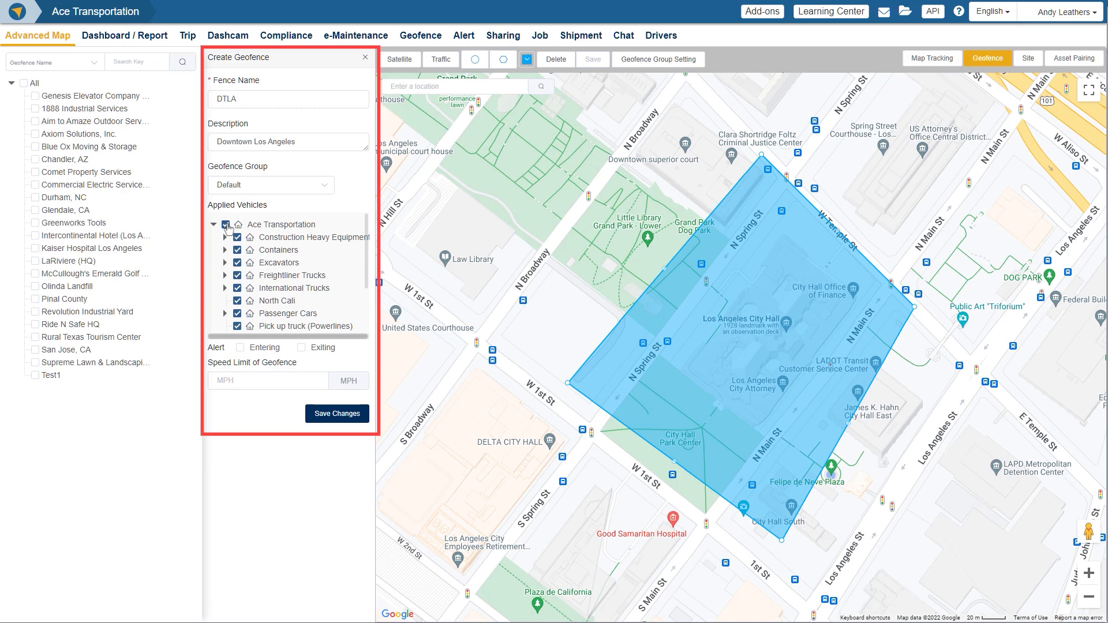
click(226, 225)
click(237, 275)
click(225, 275)
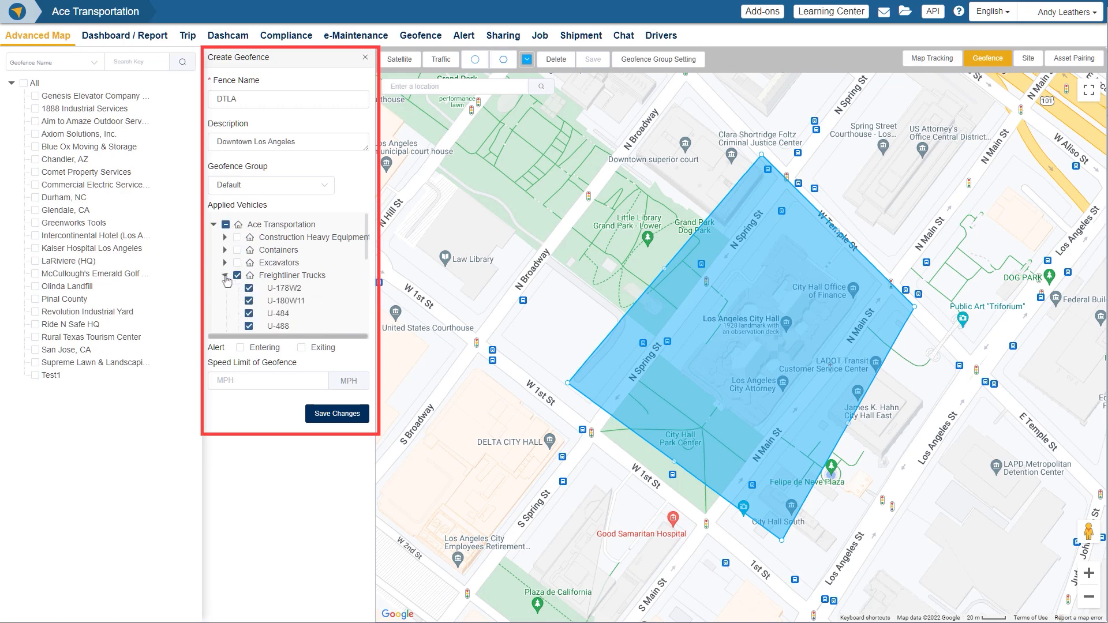
click(237, 276)
click(248, 288)
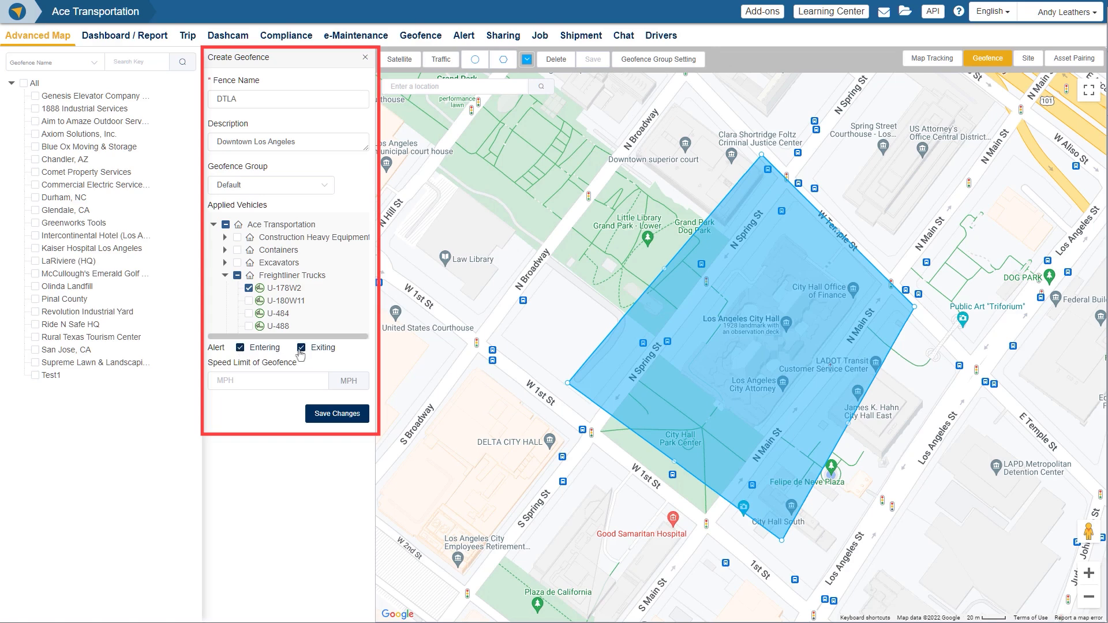
Step: Set the DTLA geofence's speed limit to 25 MPH and save the geofence
click(279, 381)
text(25)
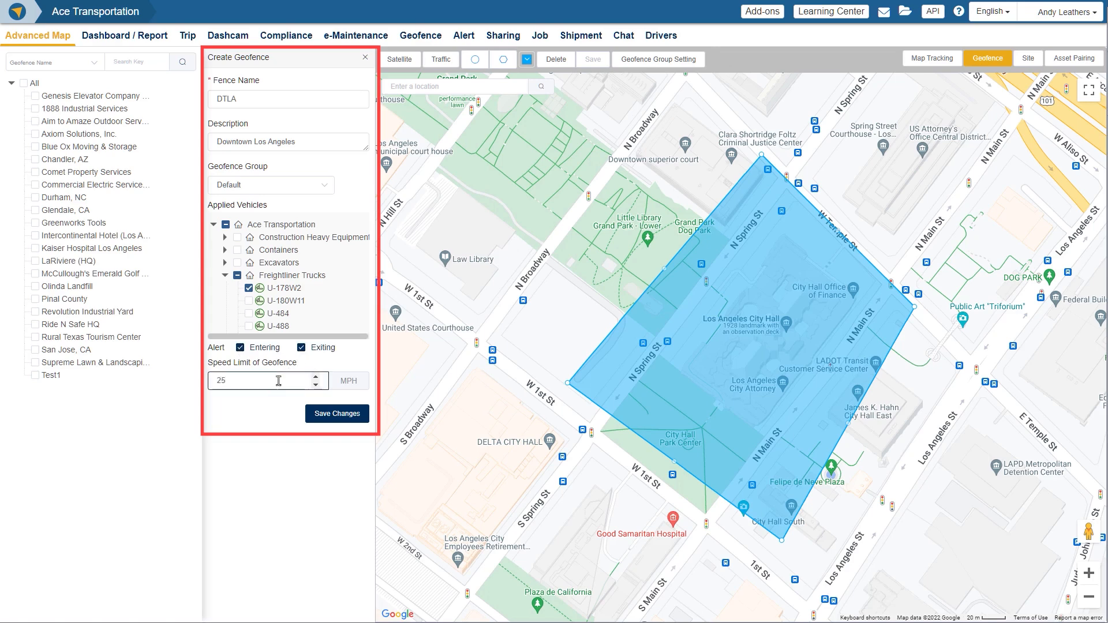
key(Tab)
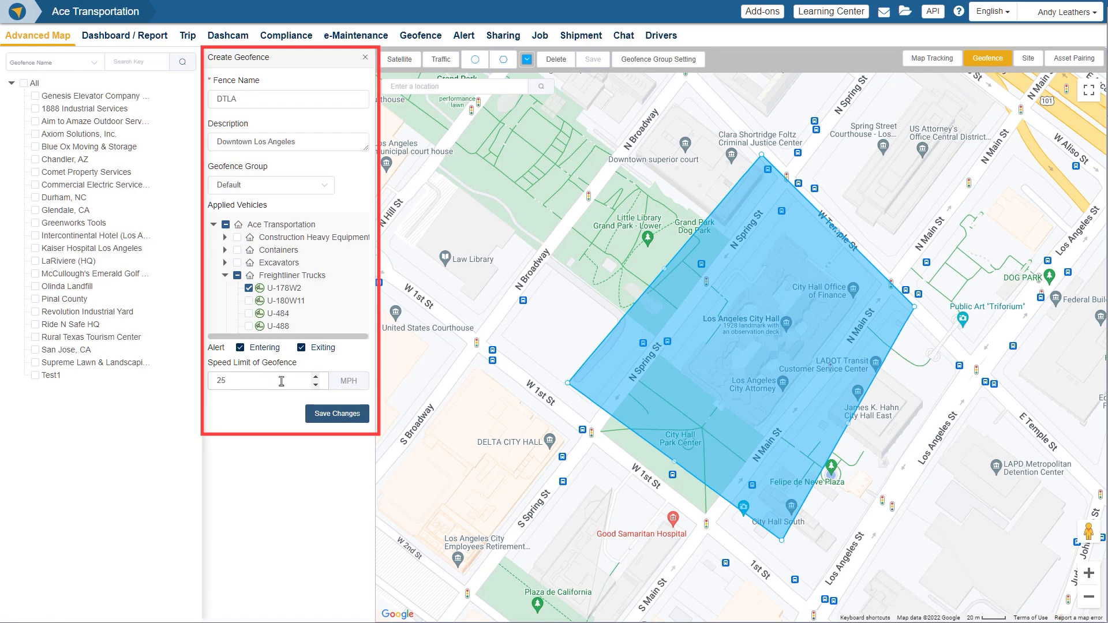
click(335, 425)
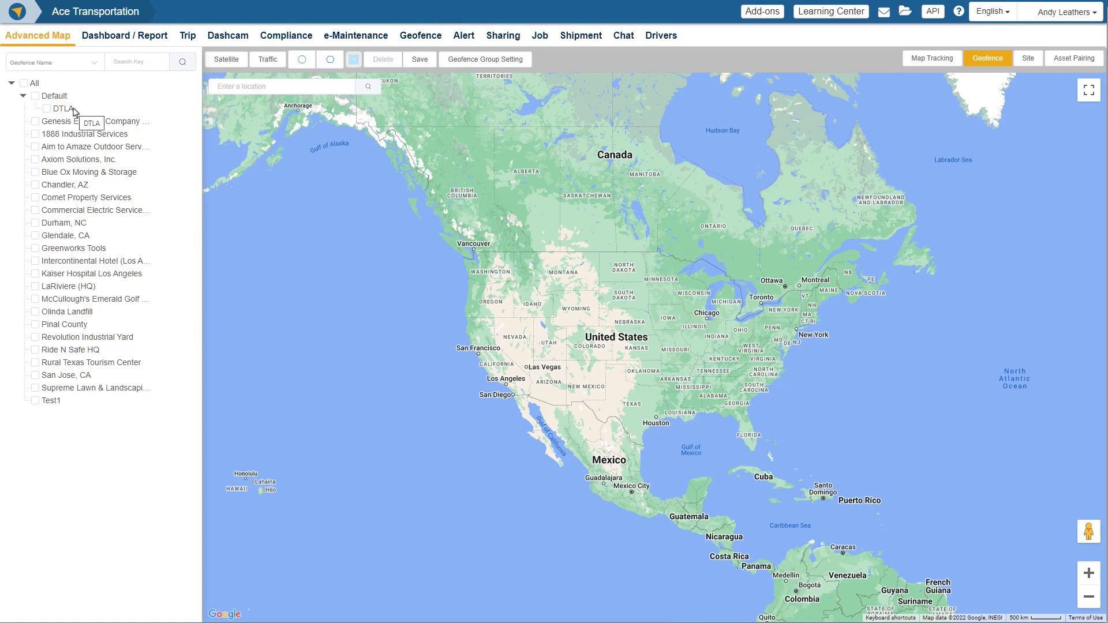
Step: Open the saved DTLA geofence for editing and pick the blue #0051FF as its colour
click(63, 110)
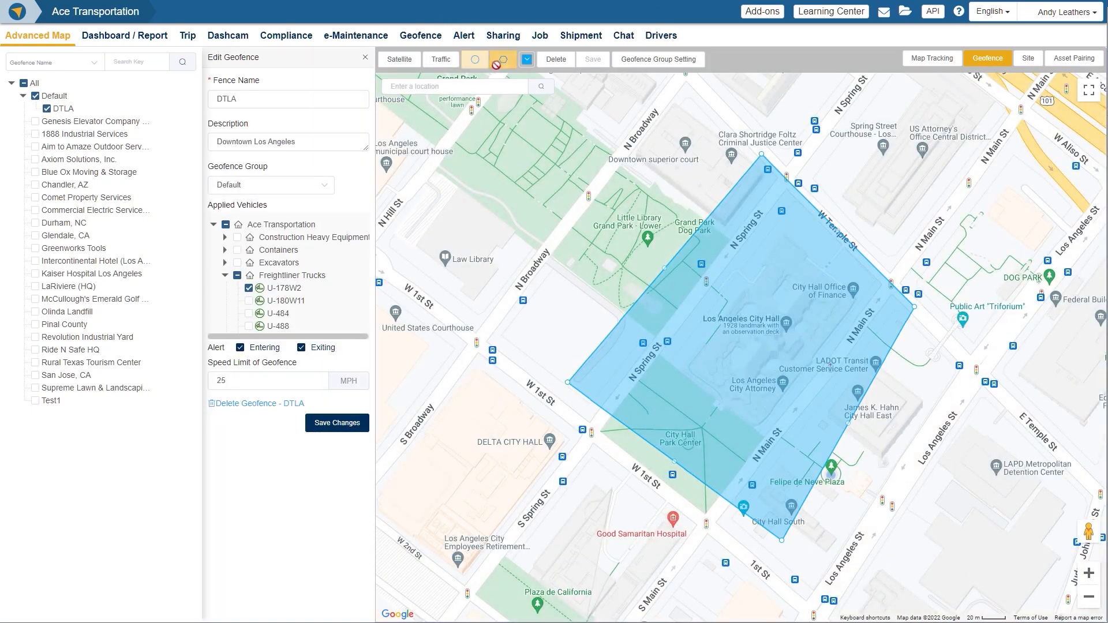
click(530, 68)
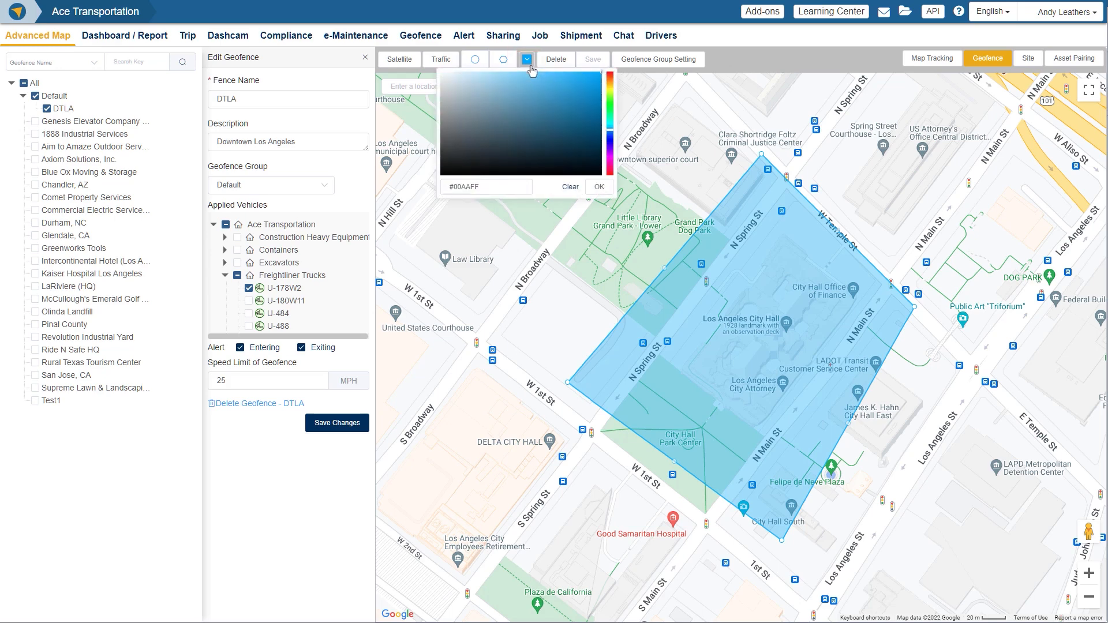
mouse_move(609, 137)
mouse_down()
mouse_move(612, 97)
mouse_move(614, 141)
mouse_up()
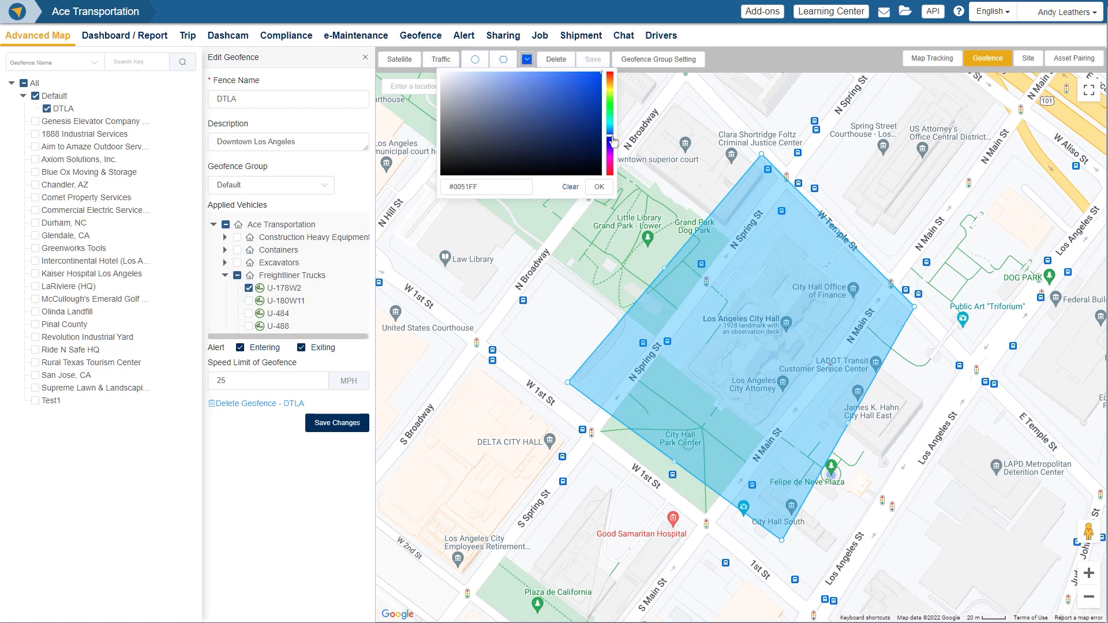
click(503, 191)
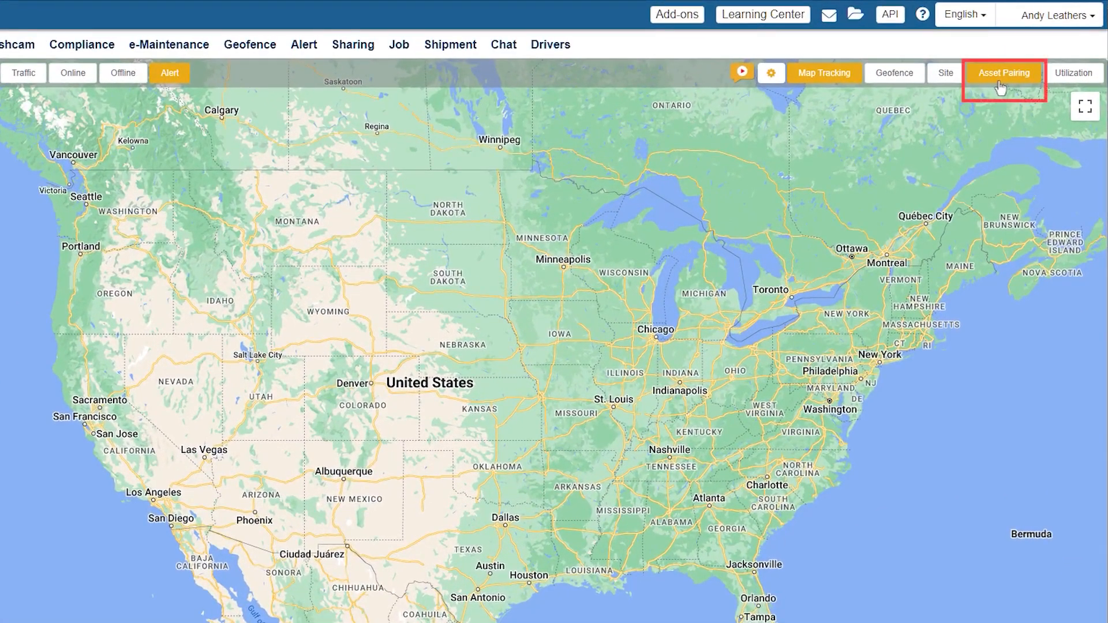
Step: Start a new asset pairing with U-178W2 under Freightliner Trucks as the main asset, named U-178W2
click(1004, 74)
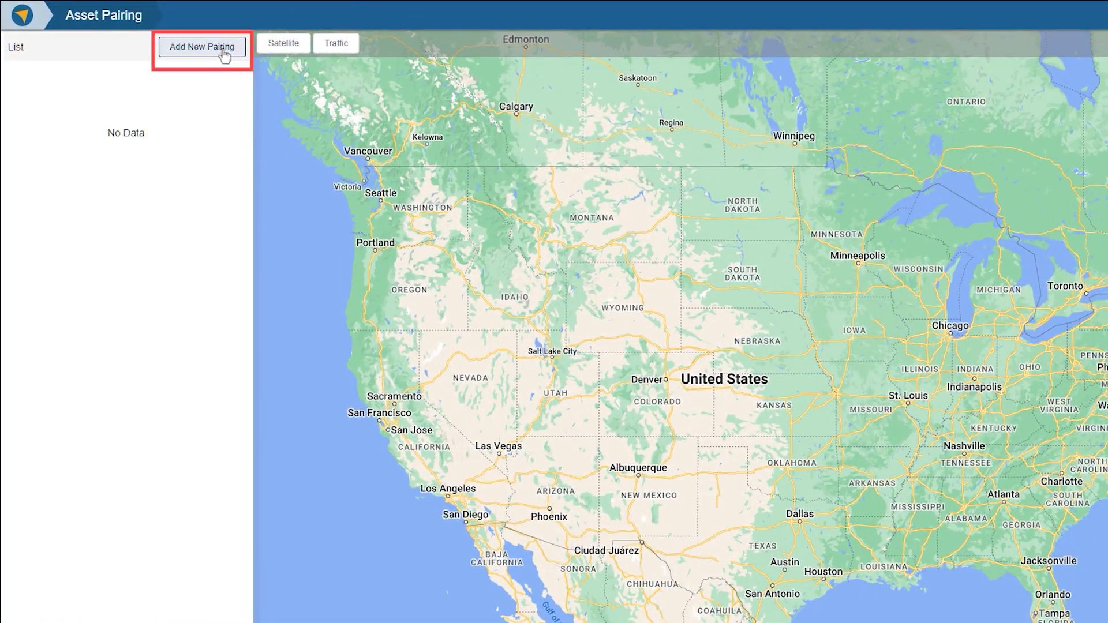
click(213, 47)
click(635, 140)
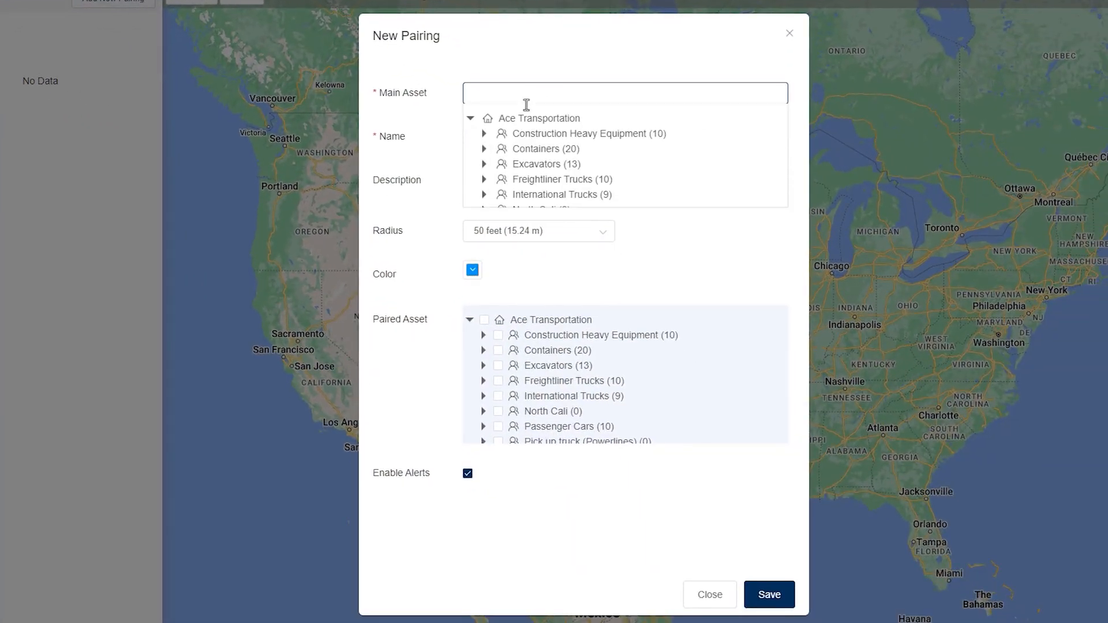
click(485, 179)
click(520, 195)
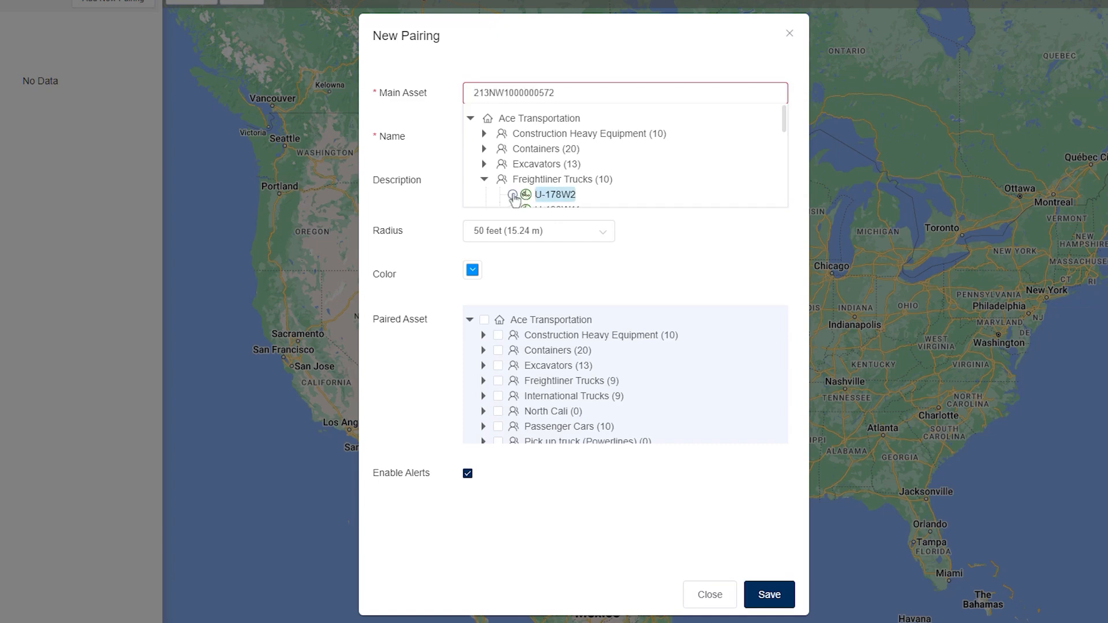
click(566, 133)
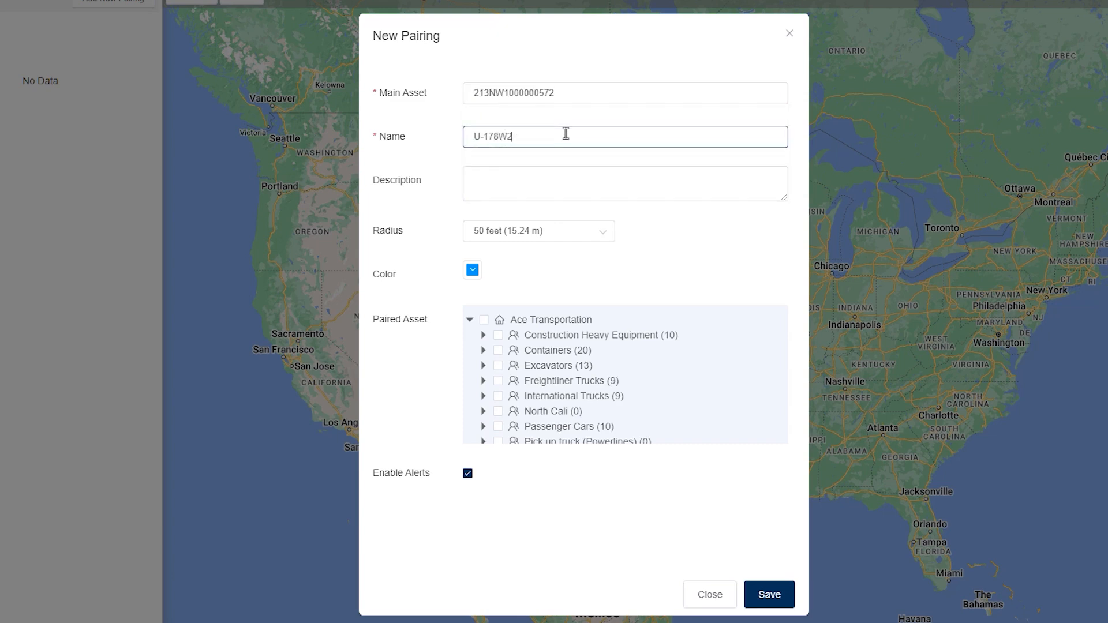
Step: Set the pairing radius to 500 feet (152.40 m), keep the colour #1E90FF, and pair asset U-001-Ref#7658393 under Construction Heavy Equipment
click(593, 232)
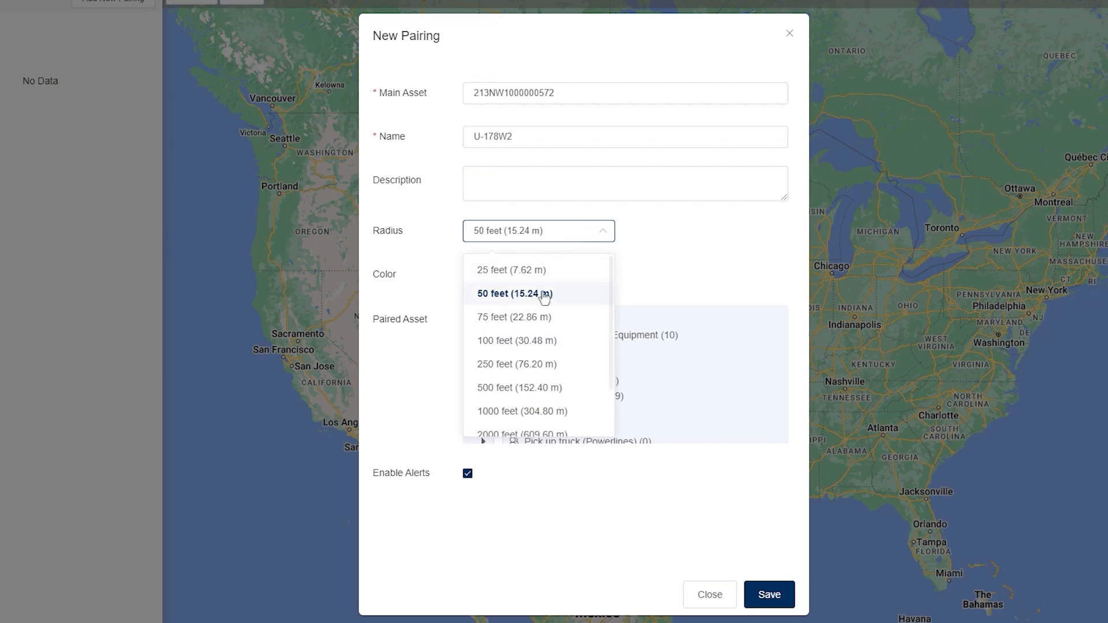
click(537, 388)
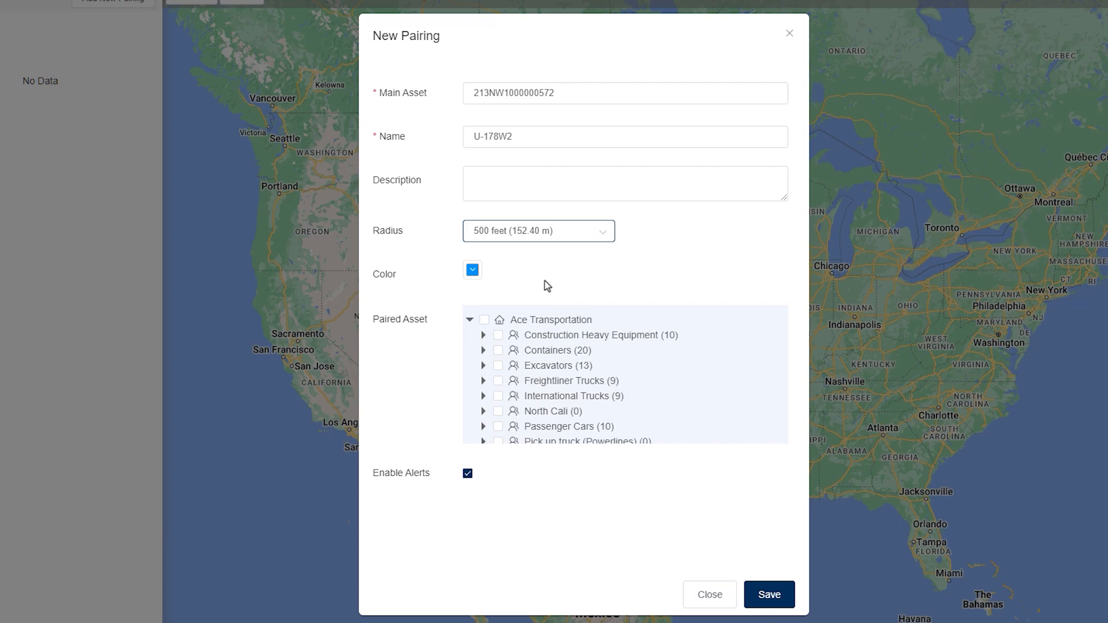
click(473, 271)
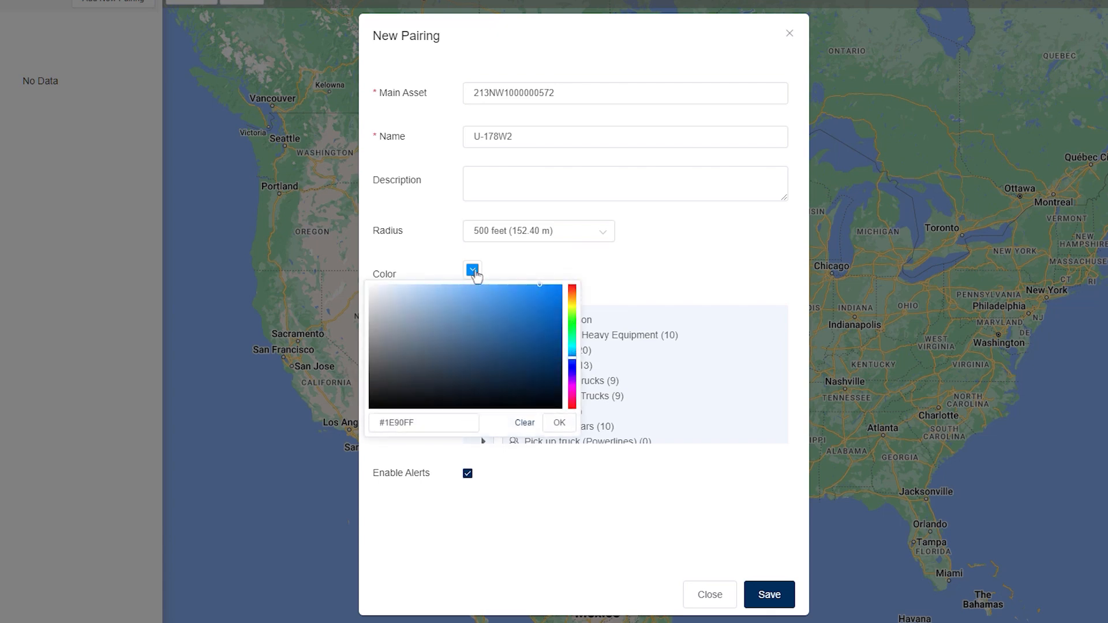
click(538, 266)
click(484, 335)
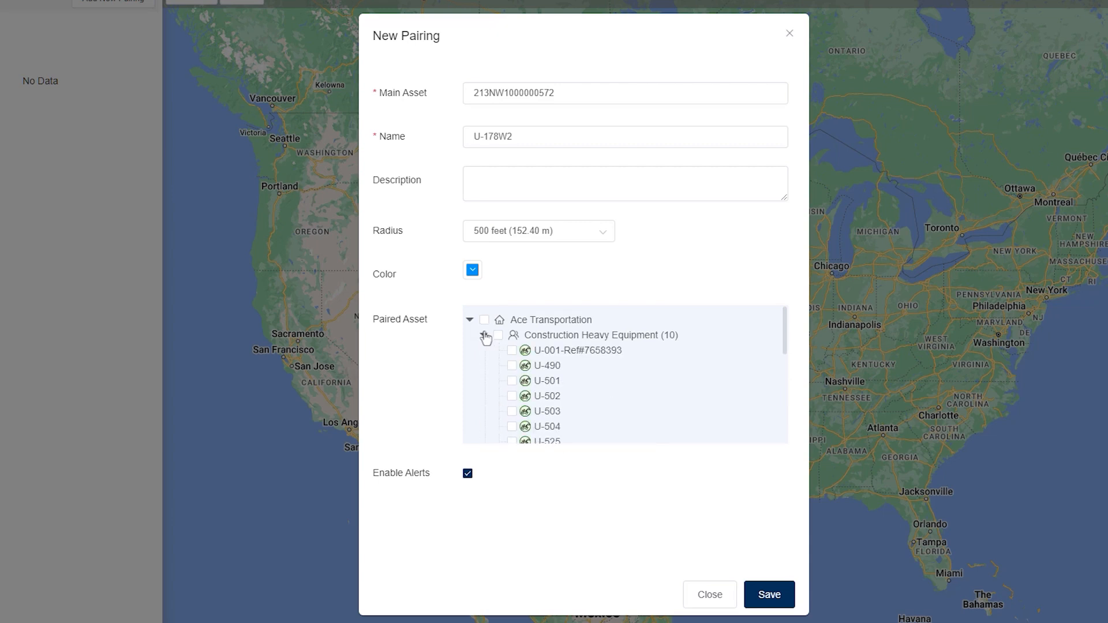
click(512, 350)
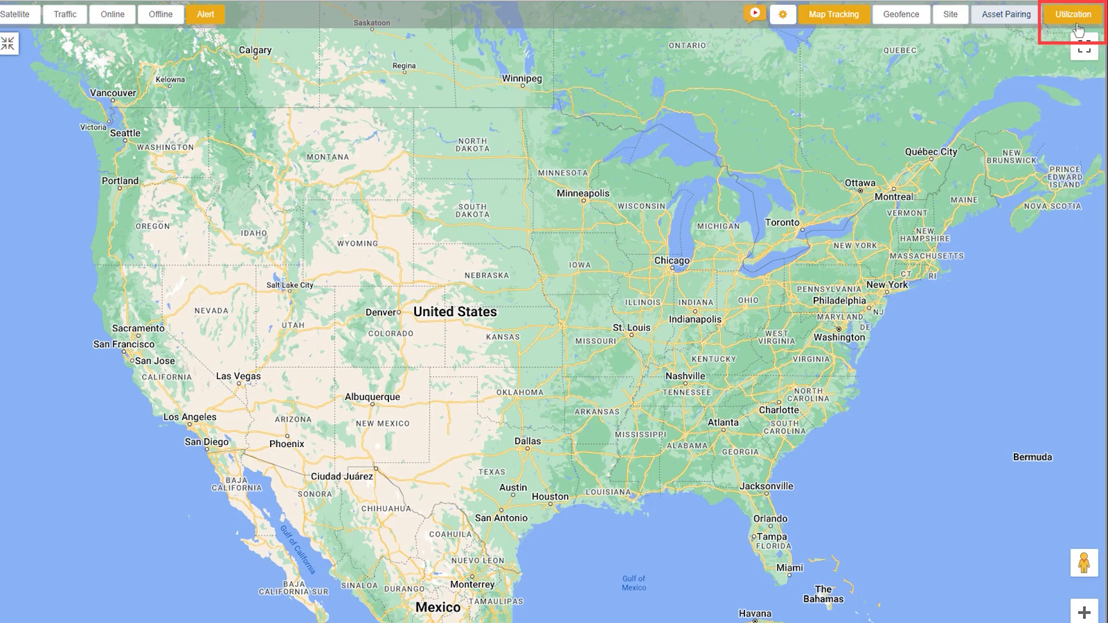
Step: Open the geofence utilization overview, inspect the assets inside the San Jose, CA geofence, and return to the overview
click(1077, 17)
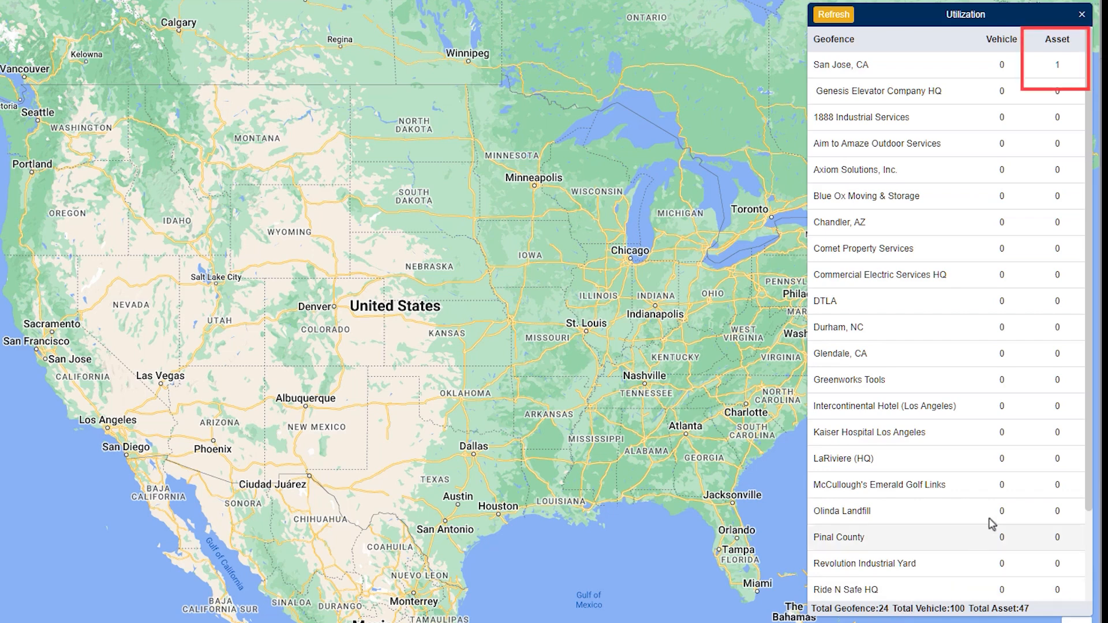
click(1059, 66)
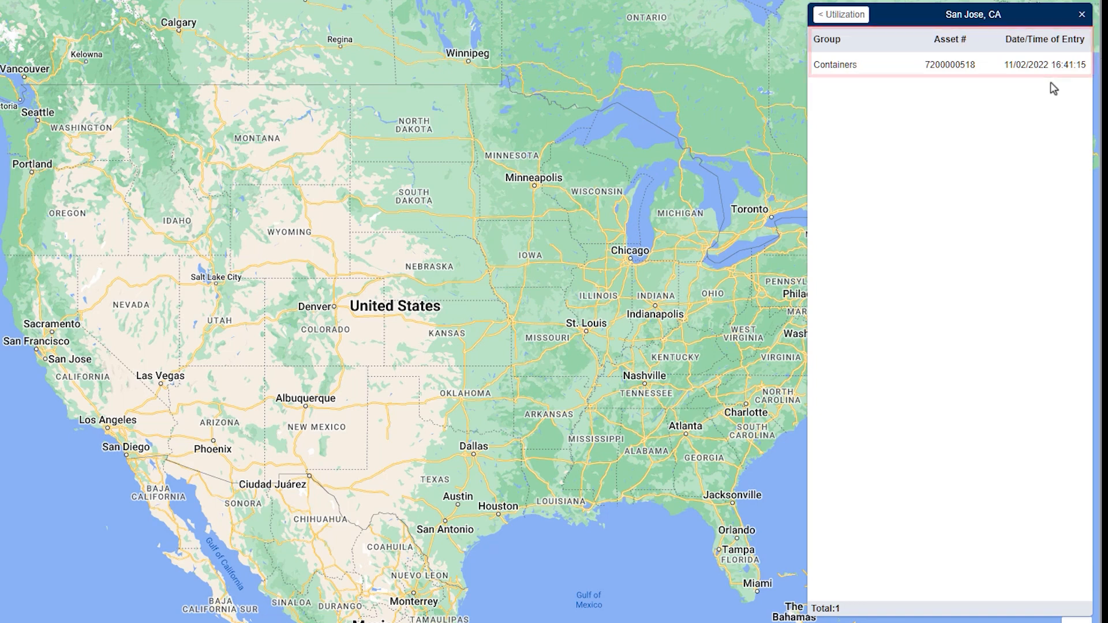
click(837, 16)
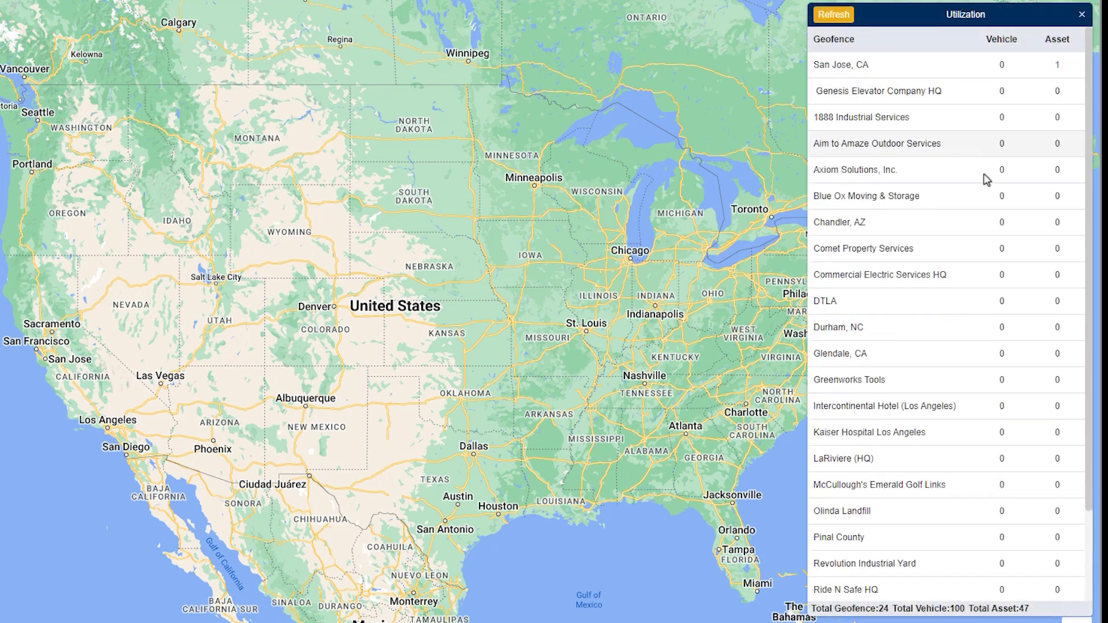
Step: Review the assets listed as Not In Geofence with their entry times and return to the utilization overview
scroll(1030, 268, down, 3)
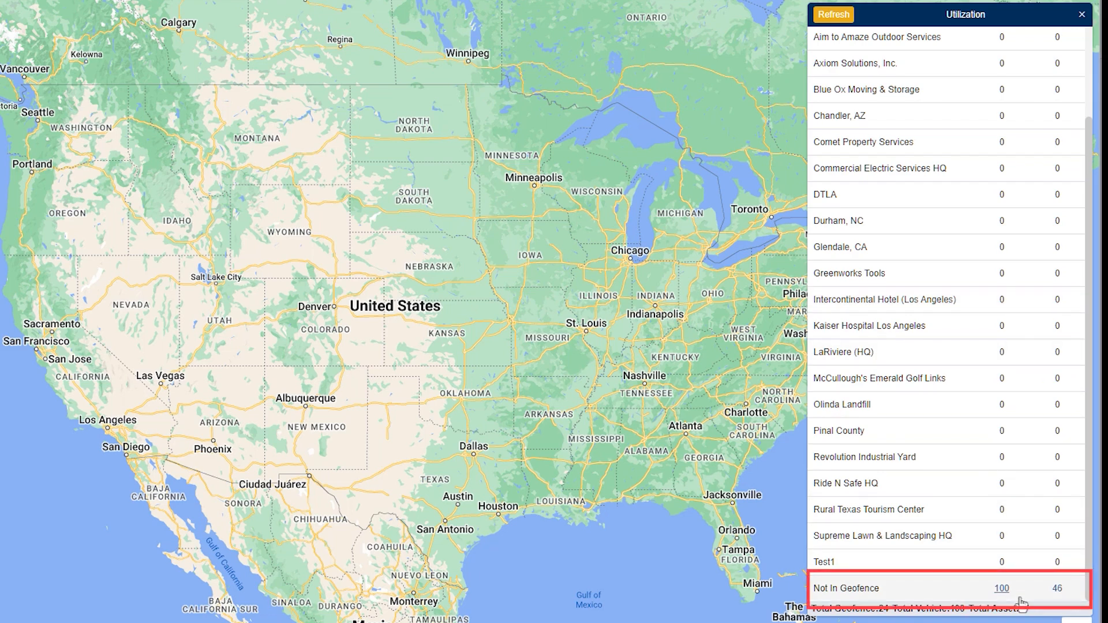
click(1052, 593)
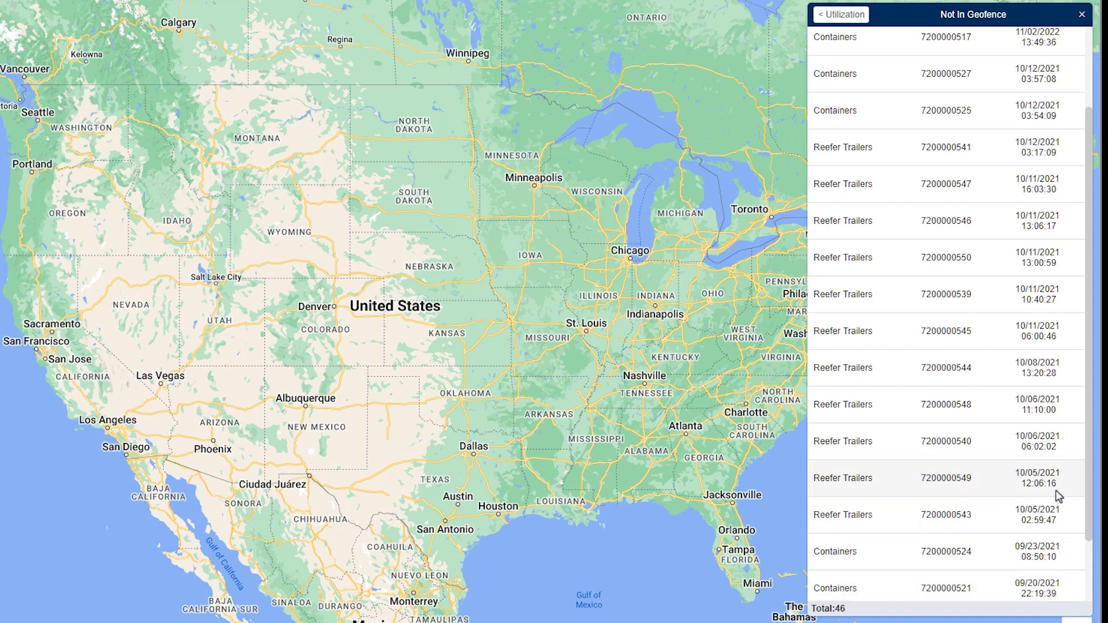
scroll(1058, 495, up, 2)
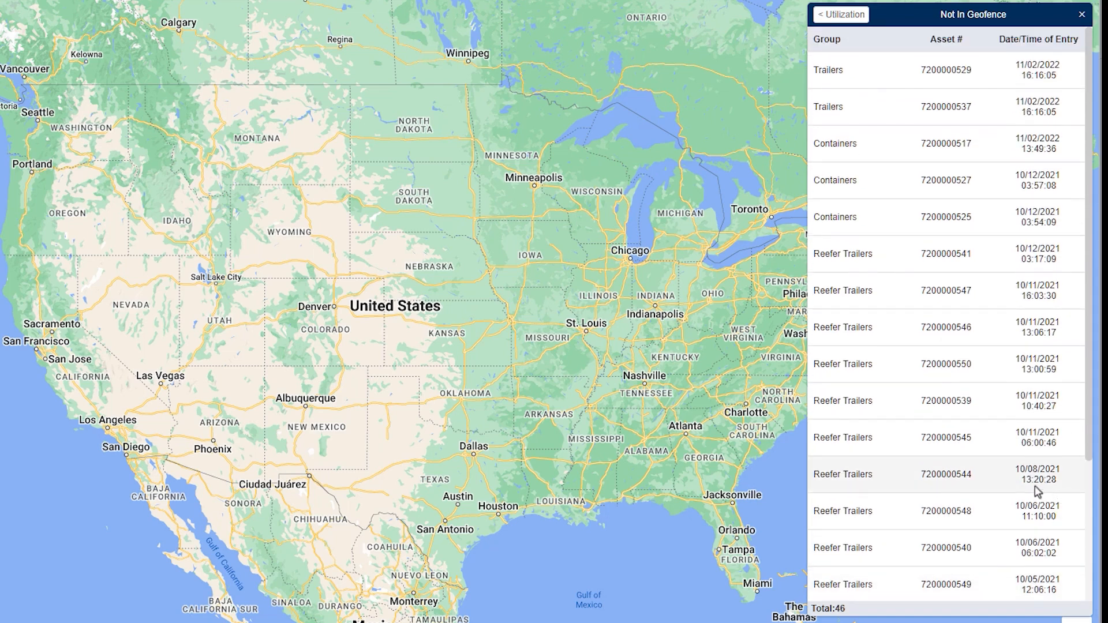
scroll(1039, 491, down, 5)
click(829, 17)
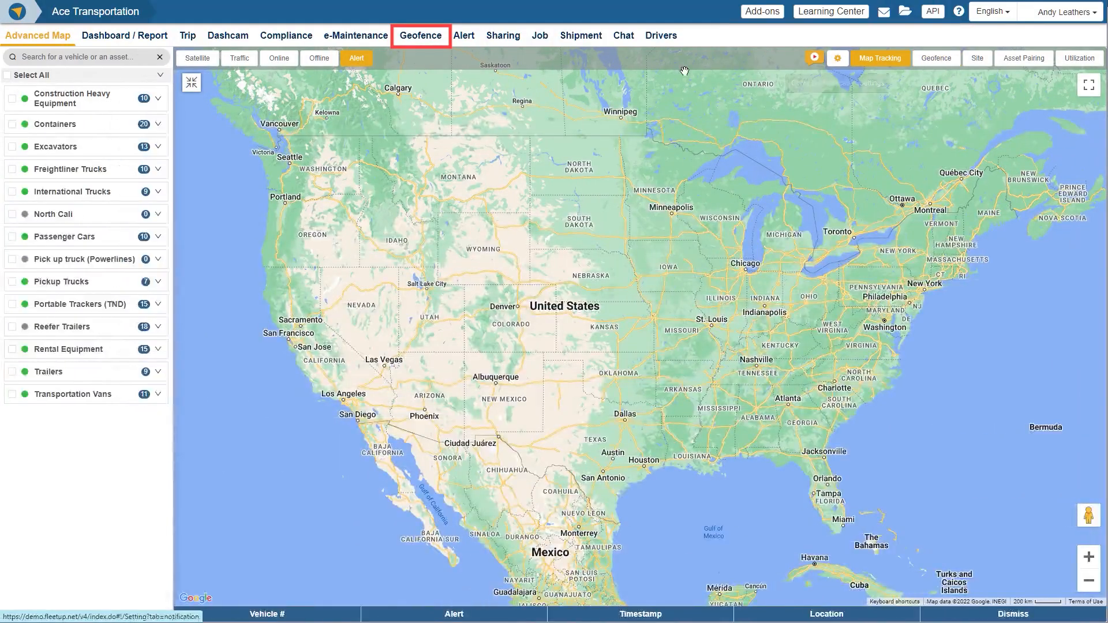
Step: Open the geofence report and examine the date range choices, including Custom Range, keeping 11-02-2022
click(426, 40)
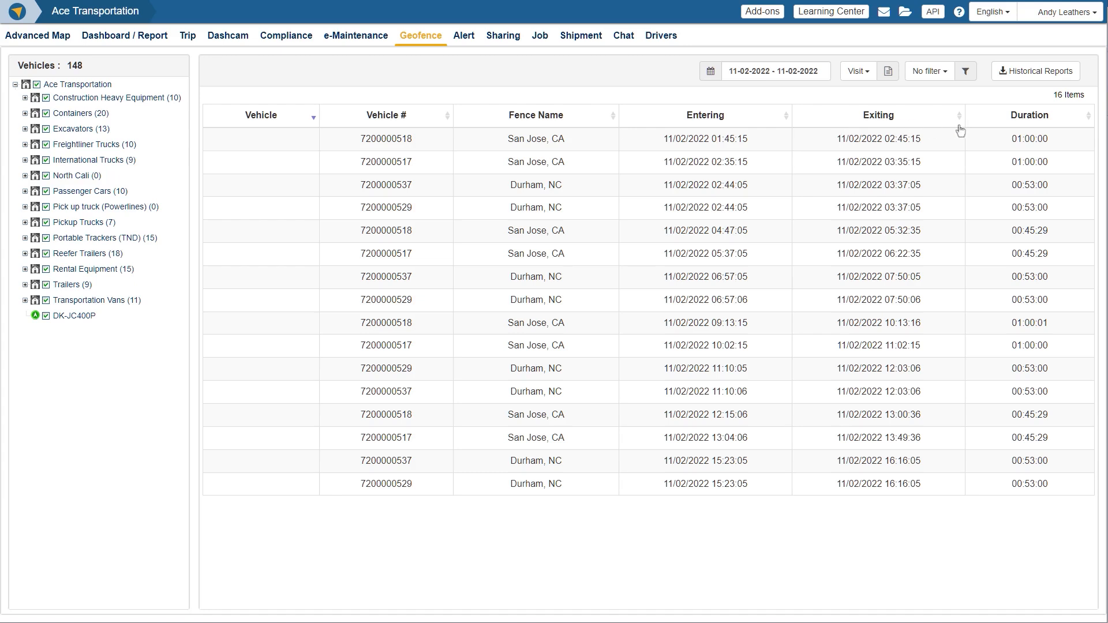
click(719, 75)
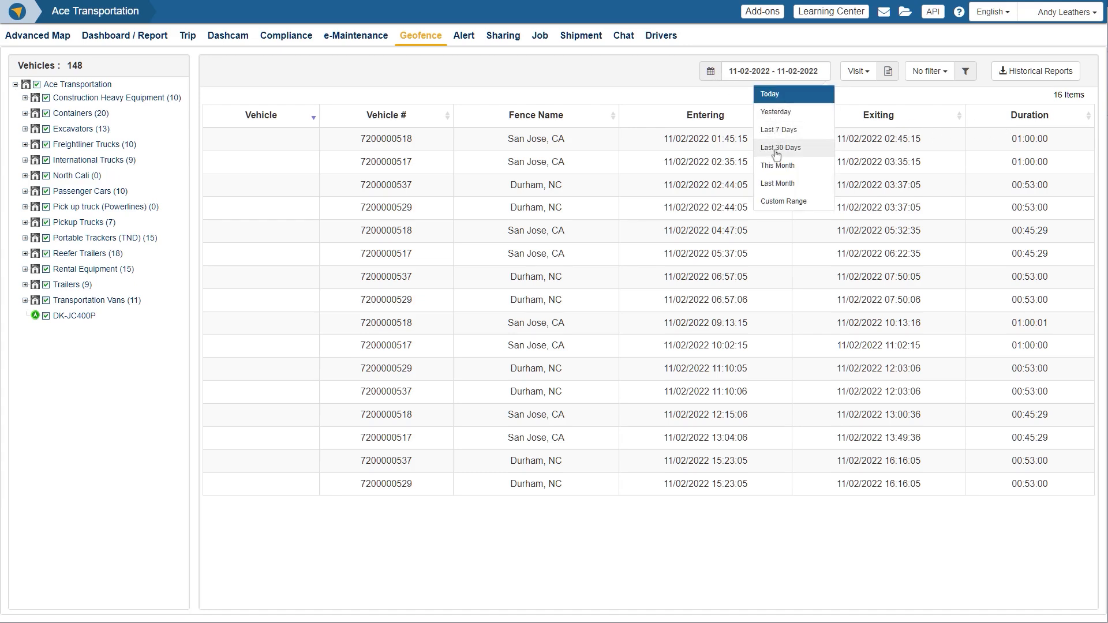
click(779, 200)
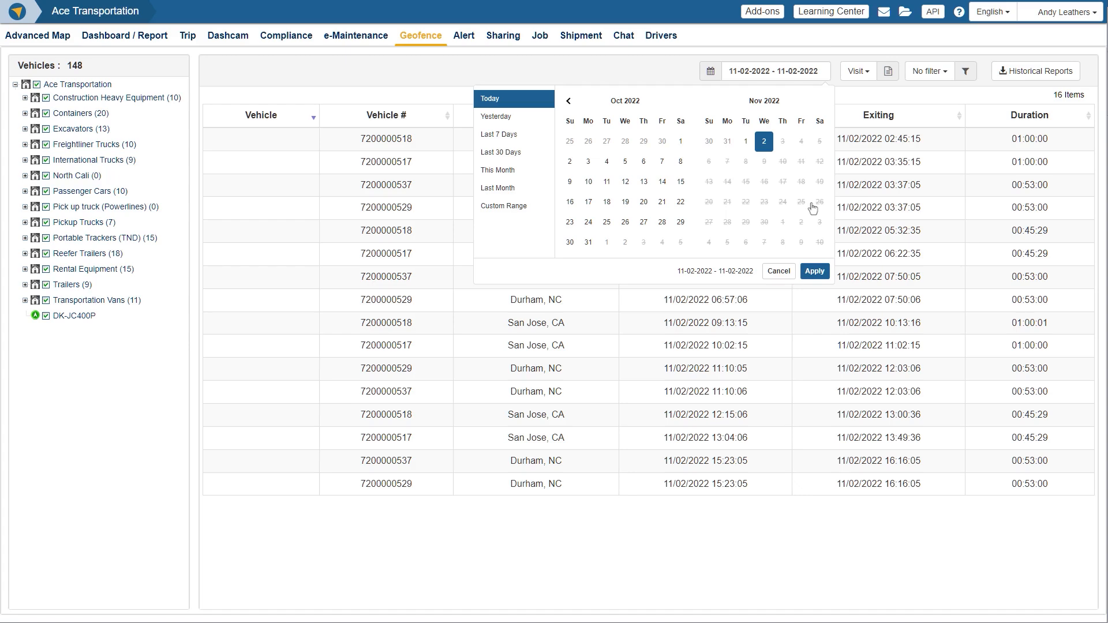
click(779, 270)
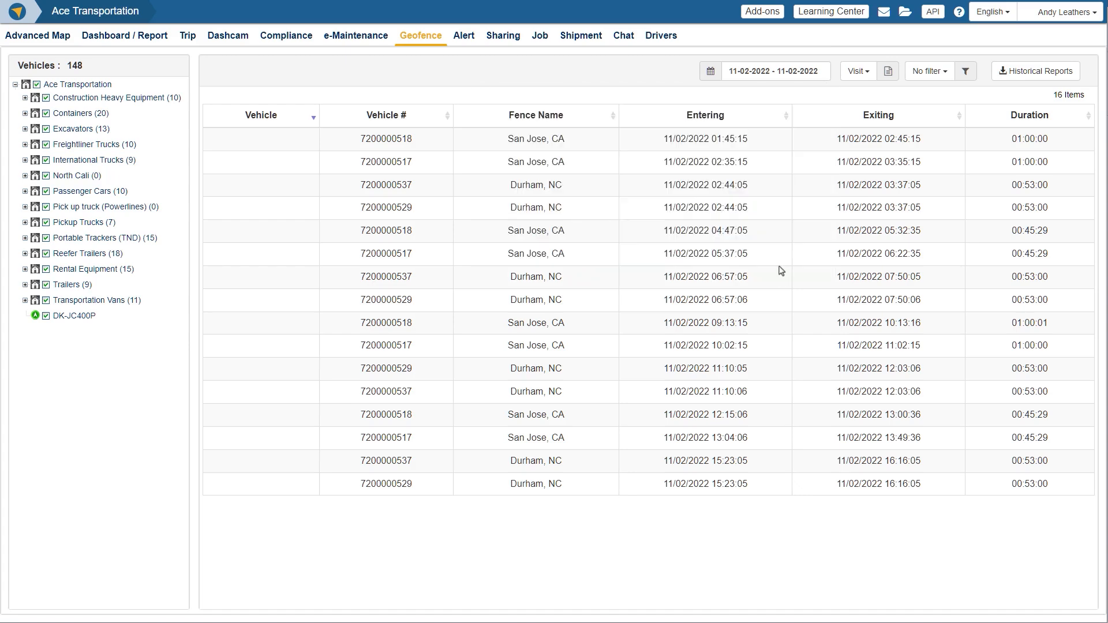
Step: Request the Visit report for the geofences and submit the recipient's e-mail address for the report notification
click(869, 80)
click(869, 92)
click(888, 71)
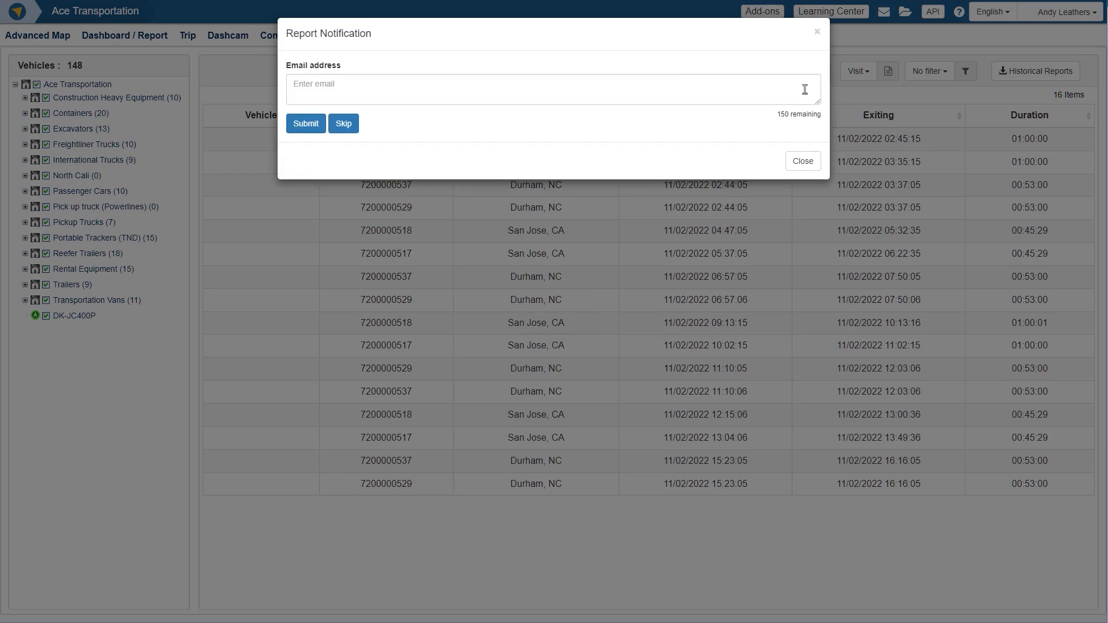
click(673, 81)
text(?????????????)
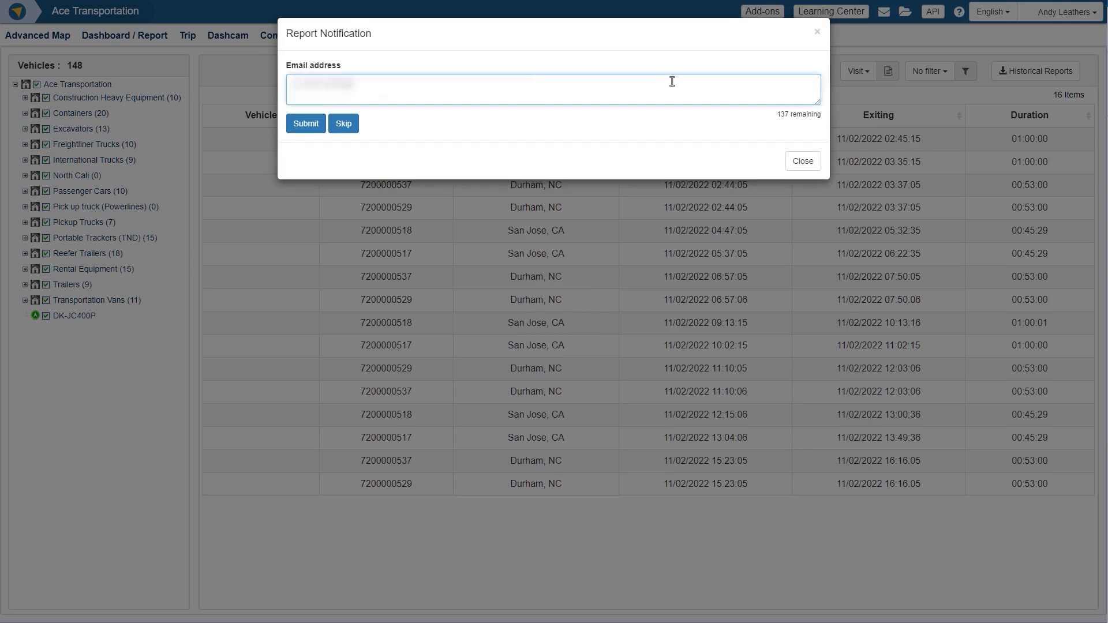
text(?????????)
click(321, 128)
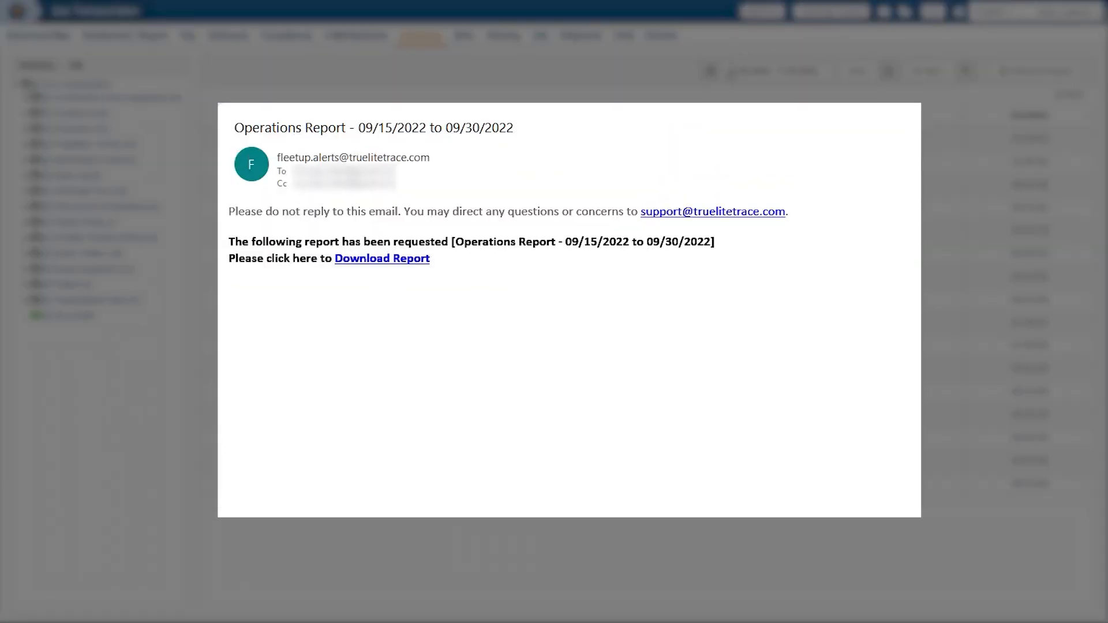
Step: Download the Operations Report for 09/15/2022 to 09/30/2022 from the notification e-mail and open the spreadsheet
click(381, 259)
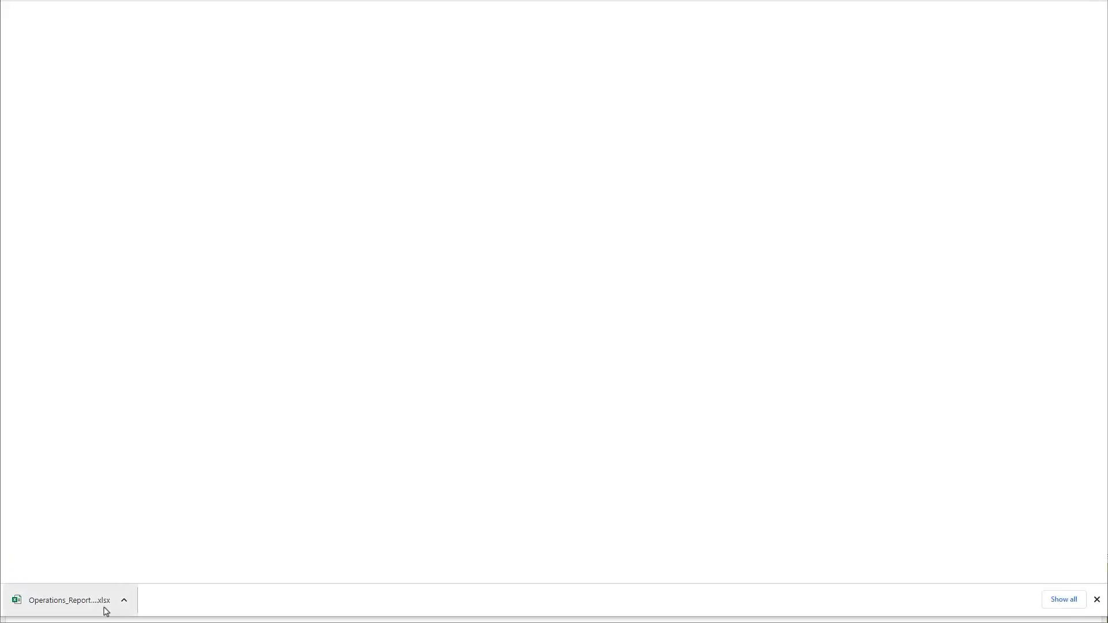
click(106, 611)
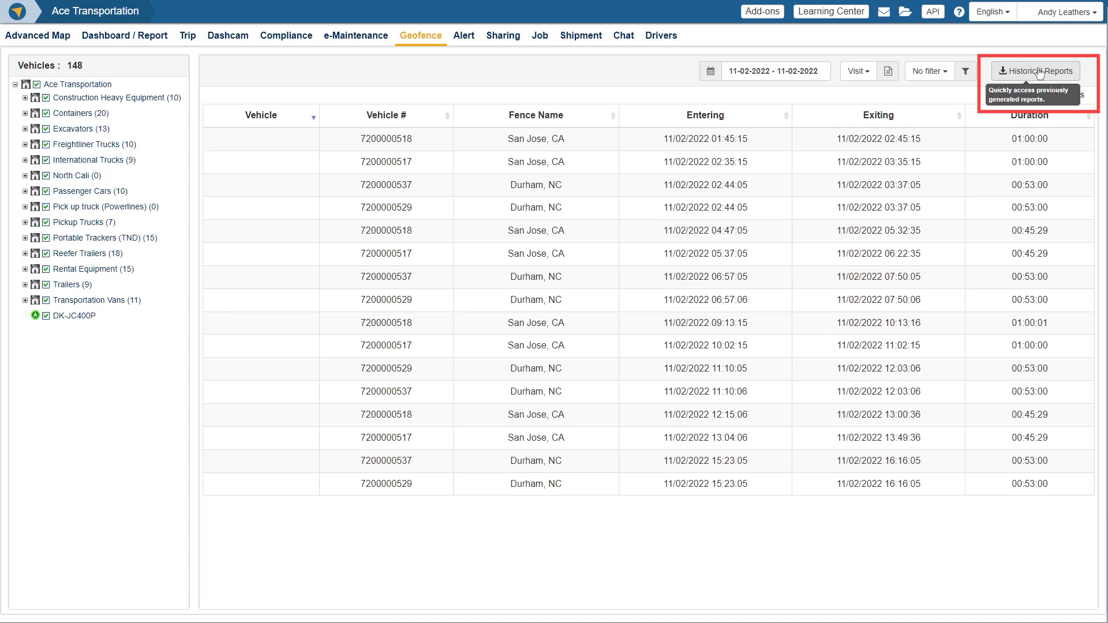
Step: Open the historical reports and view the requested vehicles and dates of the newest Visit Inventory Report
click(1039, 72)
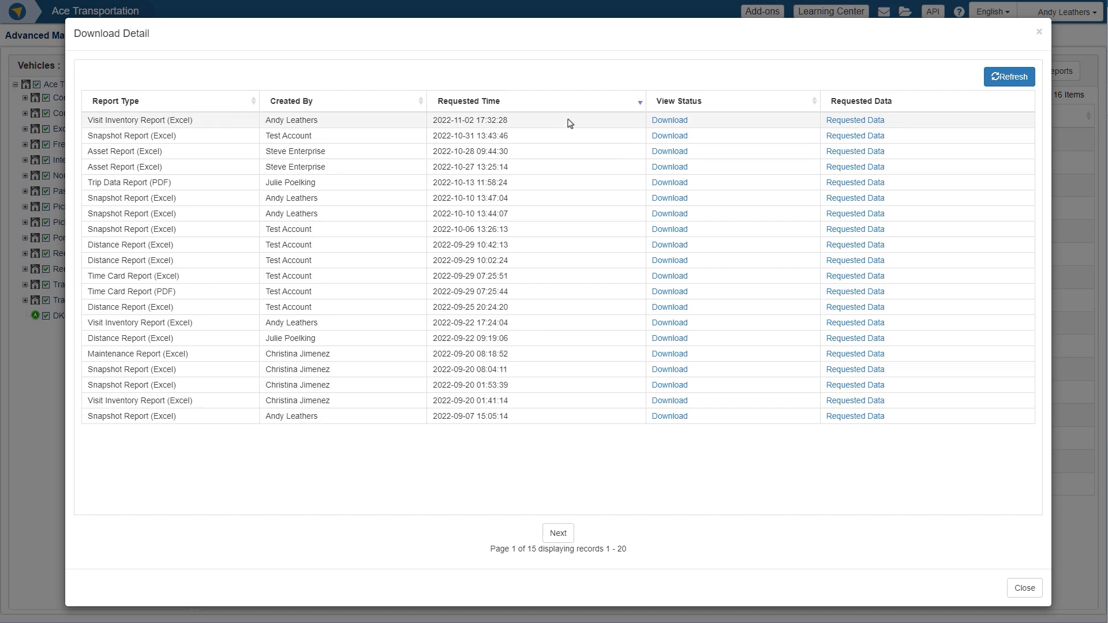
click(856, 121)
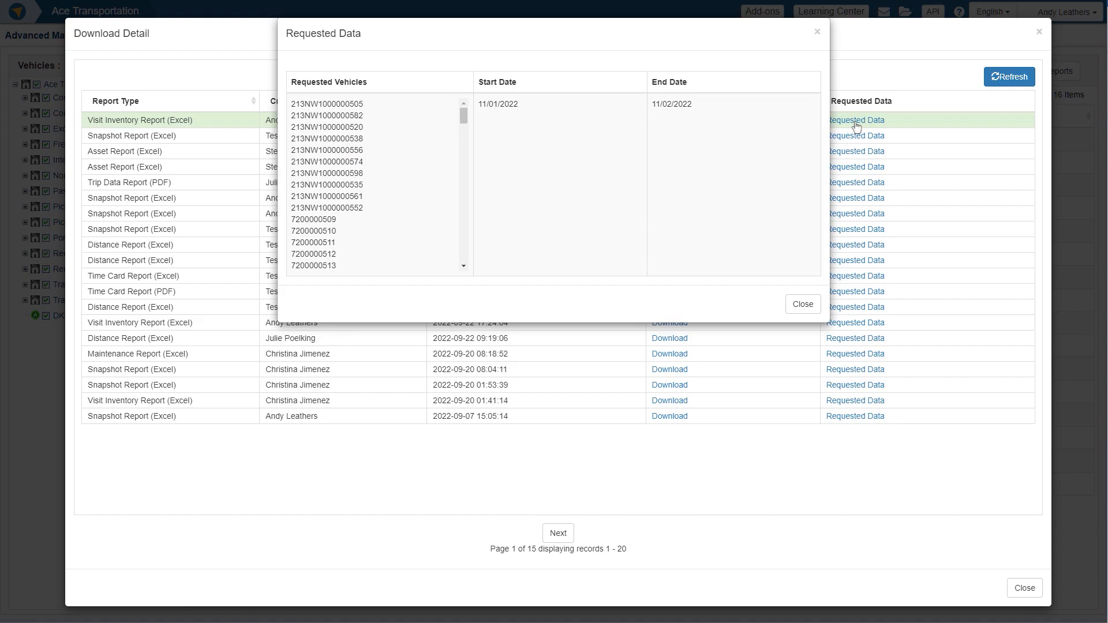